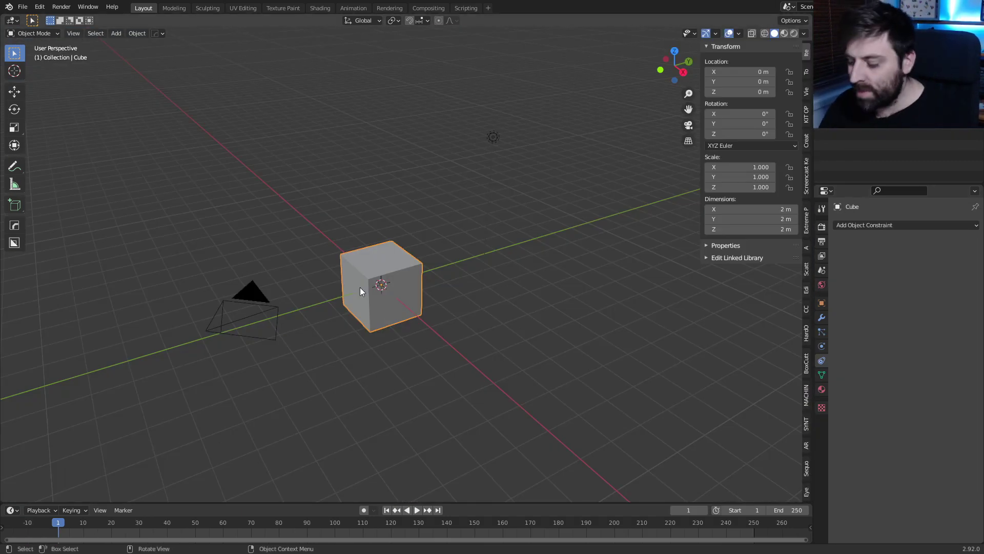
Step: Delete the default cube and add an empty Volume object at the world origin
{"action": "key", "text": "Delete"}
{"action": "key", "text": "shift+a"}
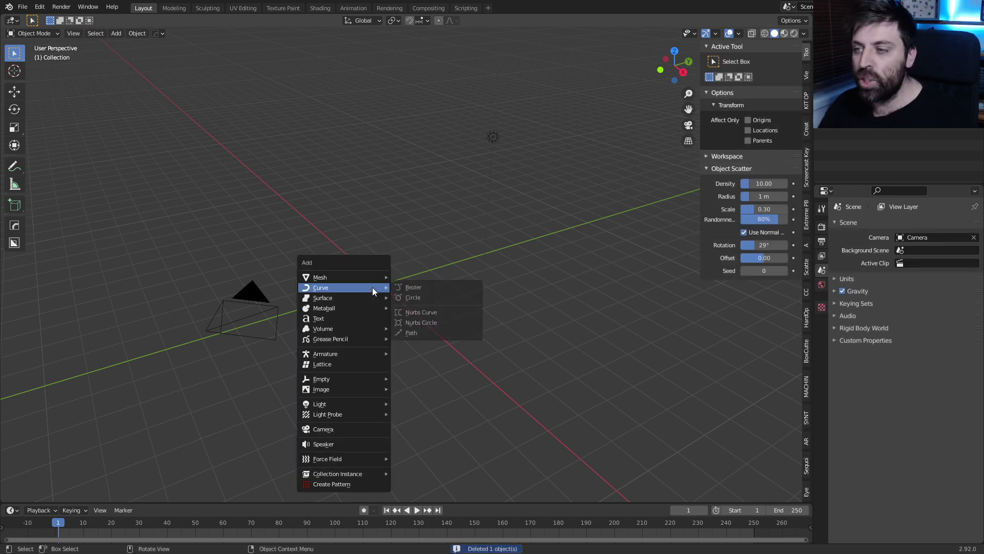
{"action": "mouse_move", "coordinate": [357, 379]}
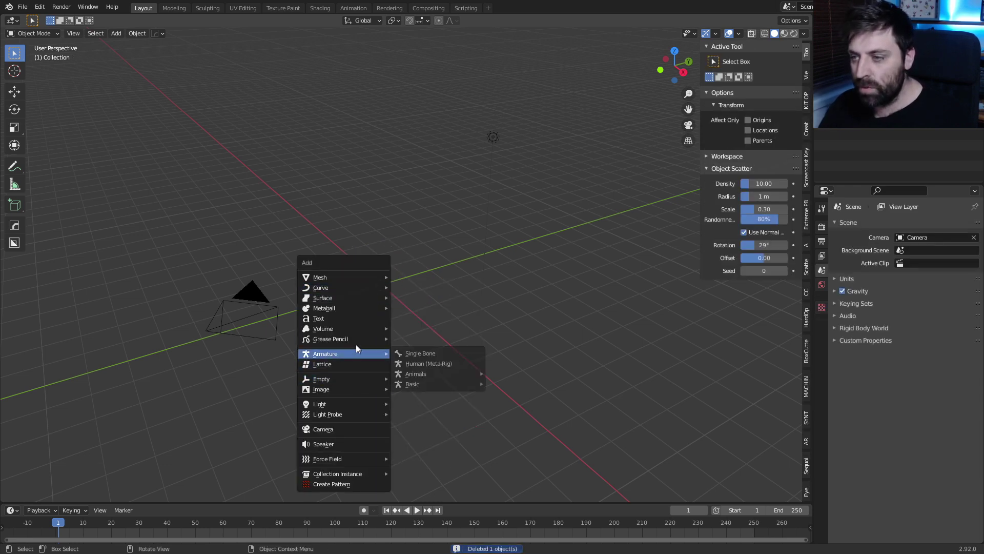
{"action": "mouse_move", "coordinate": [356, 327]}
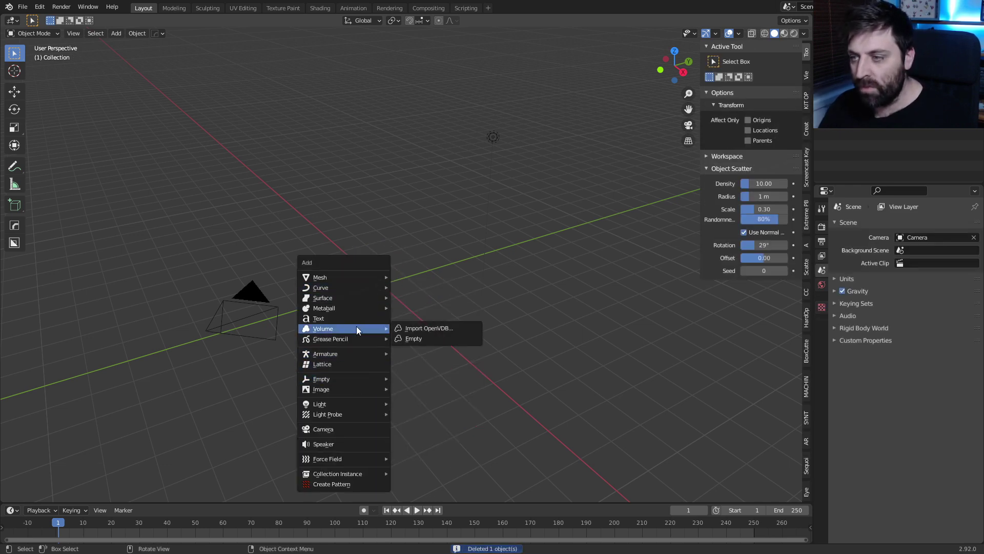
{"action": "left_click", "coordinate": [413, 338]}
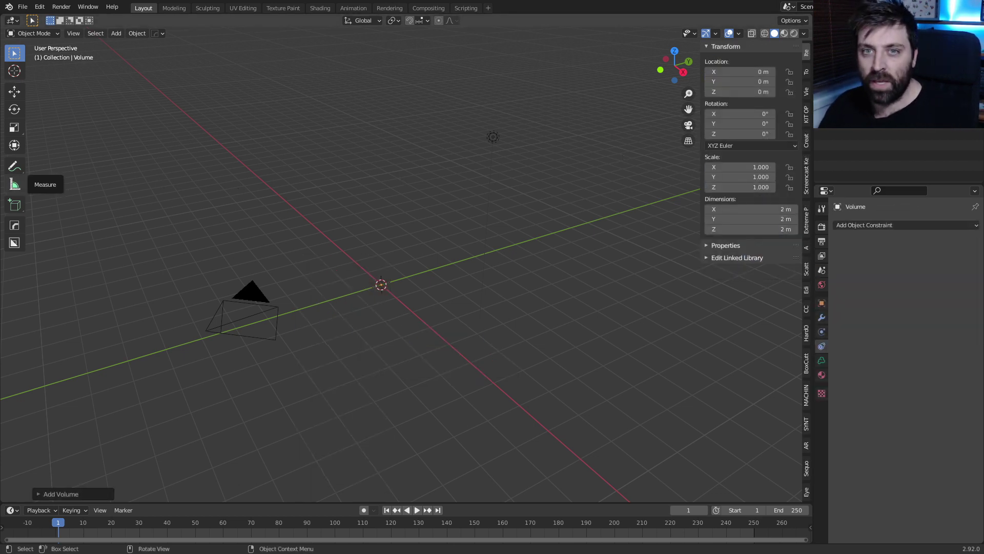
{"action": "scroll", "coordinate": [872, 154], "scroll_direction": "up", "scroll_amount": 3}
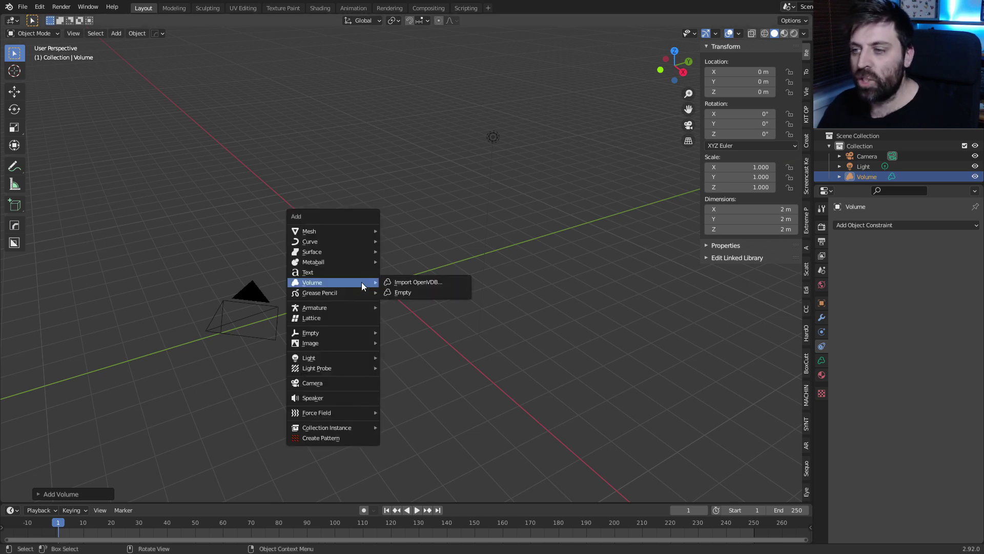
Step: Add a metaball ball and place two duplicates beside it, one scaled larger, forming an elongated blob
{"action": "left_click", "coordinate": [387, 262]}
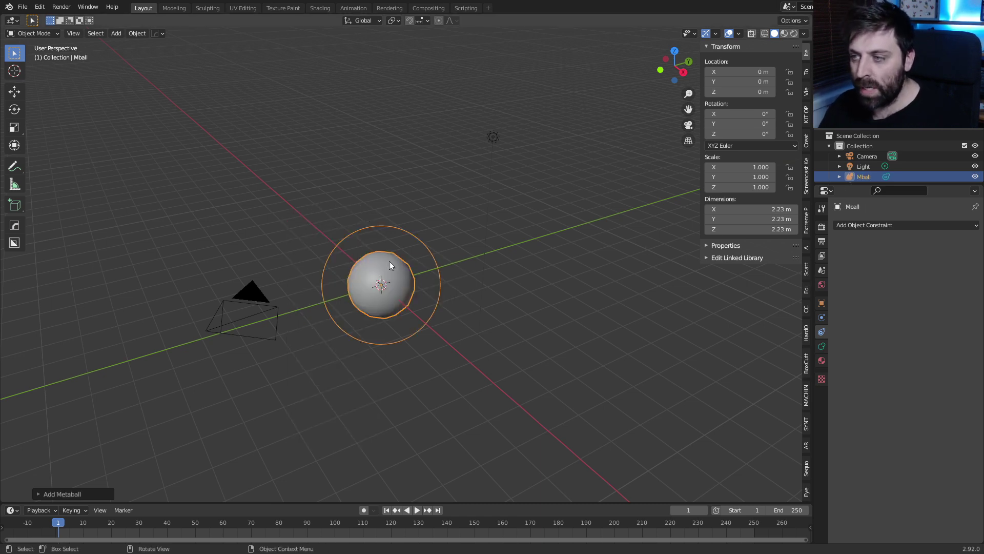
{"action": "key", "text": "Tab"}
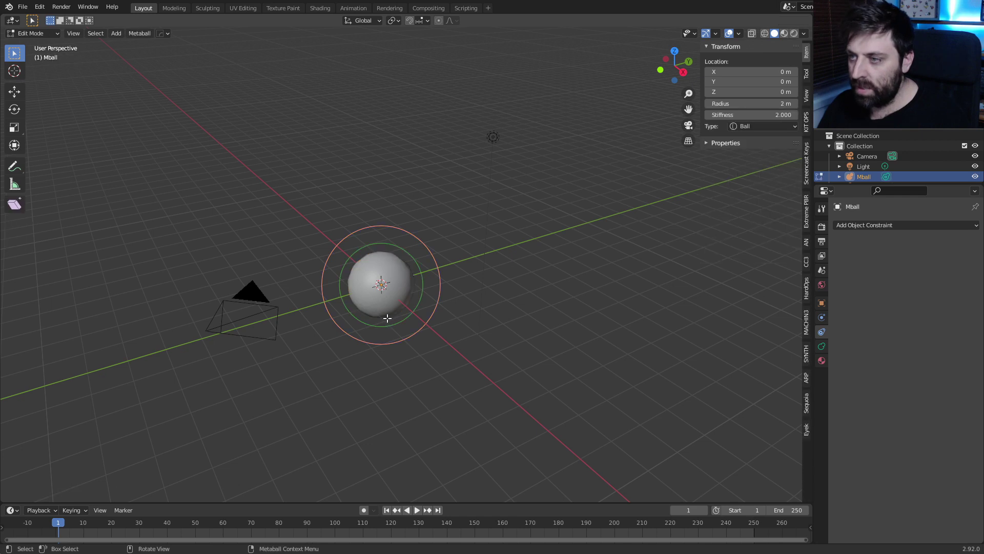
{"action": "key", "text": "Tab"}
{"action": "key", "text": "shift+d"}
{"action": "left_click", "coordinate": [451, 334]}
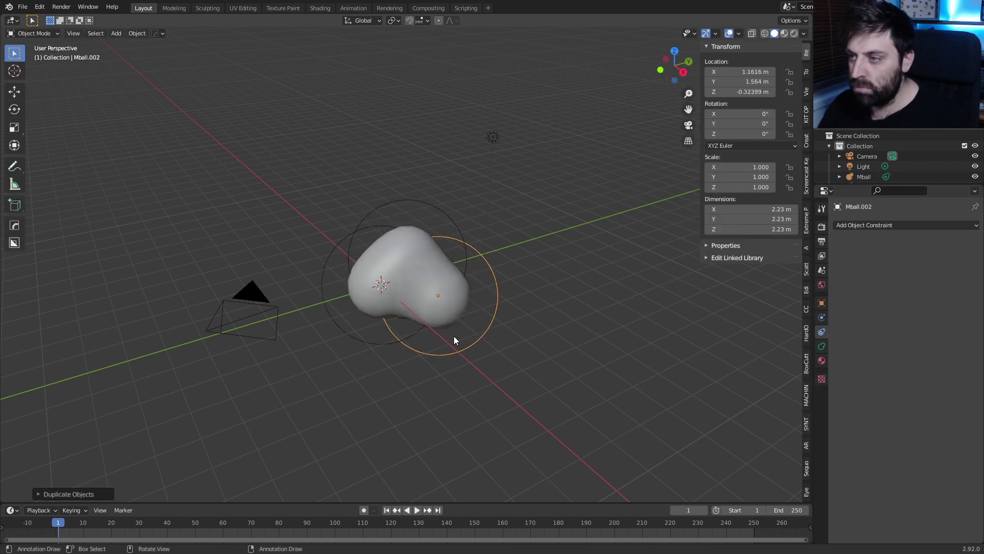
{"action": "key", "text": "s"}
{"action": "left_click", "coordinate": [483, 342]}
{"action": "key", "text": "shift+d"}
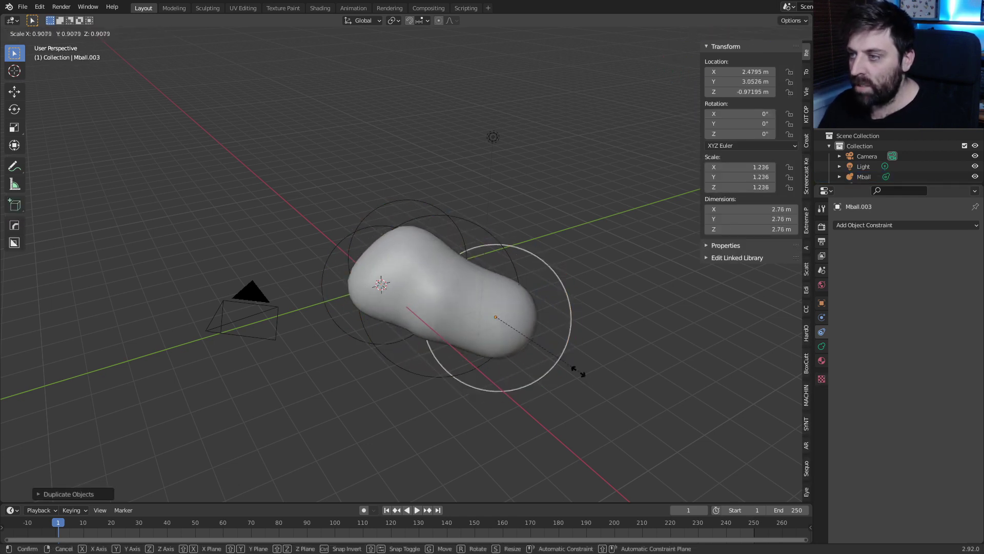
{"action": "left_click", "coordinate": [624, 392]}
{"action": "middle_click_drag", "start_coordinate": [624, 393], "coordinate": [617, 373]}
Step: Select all three metaballs and convert them to a single mesh via the F3 search
{"action": "left_click", "coordinate": [460, 342], "text": "shift"}
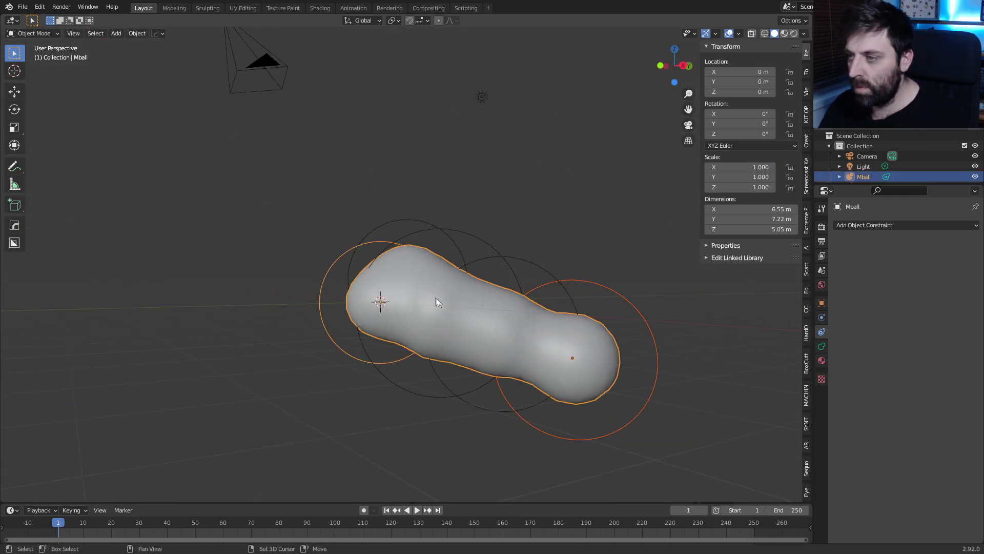
{"action": "left_click", "coordinate": [462, 262], "text": "shift"}
{"action": "left_click", "coordinate": [504, 319], "text": "shift"}
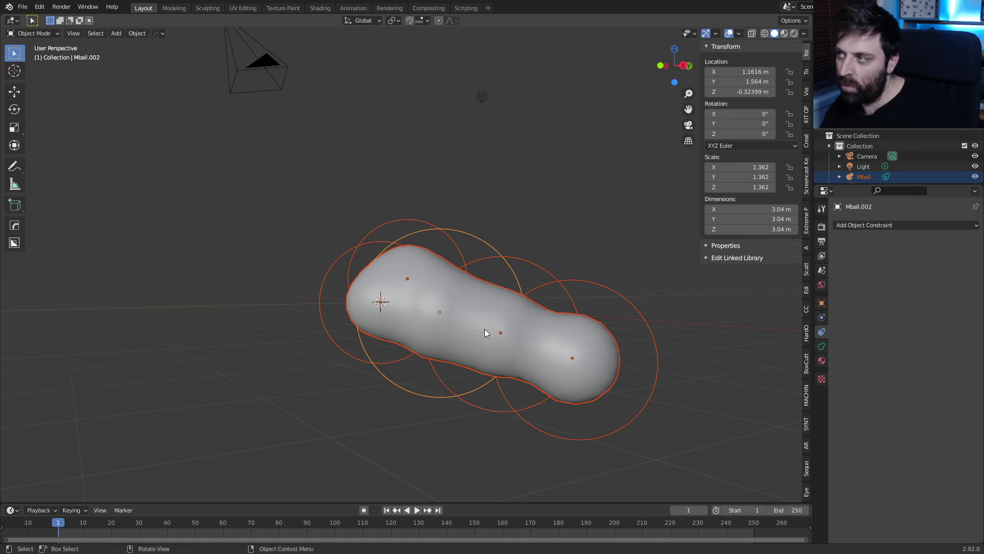
{"action": "key", "text": "F3"}
{"action": "type", "text": "conver"}
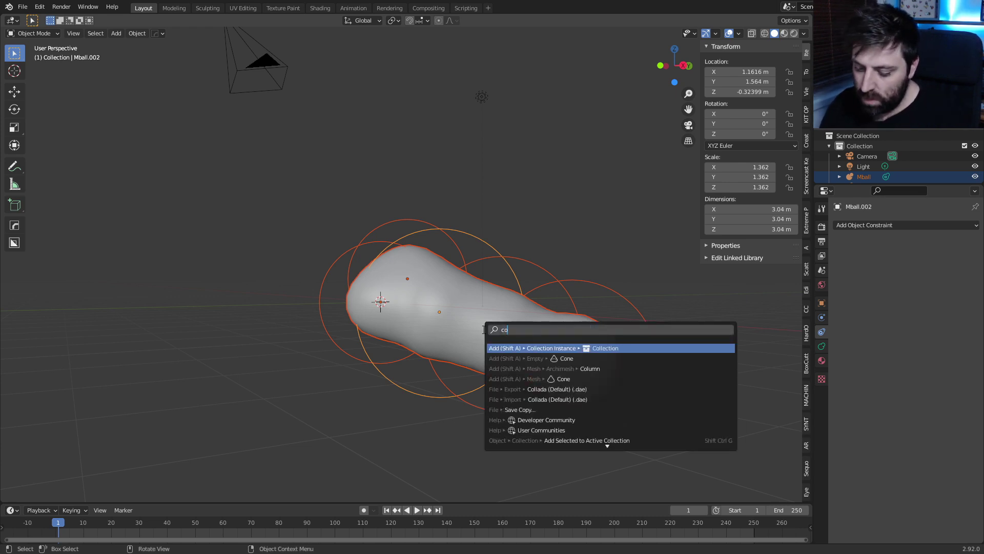
{"action": "key", "text": "Down"}
{"action": "key", "text": "Down"}
{"action": "key", "text": "Return"}
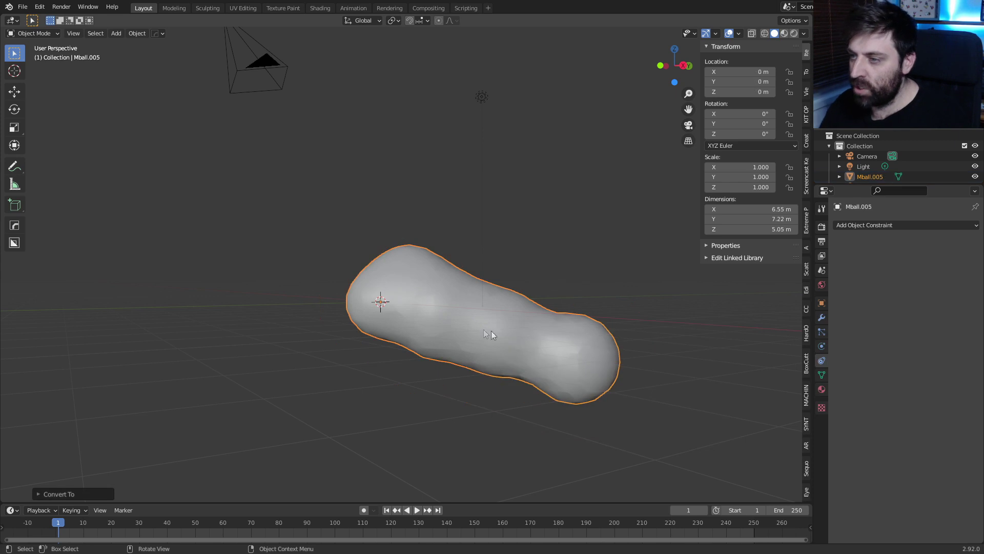
Step: Tilt the blob mesh, then enter Edit Mode in an X-ray side view (Numpad 3)
{"action": "key", "text": "r"}
{"action": "left_click", "coordinate": [652, 323]}
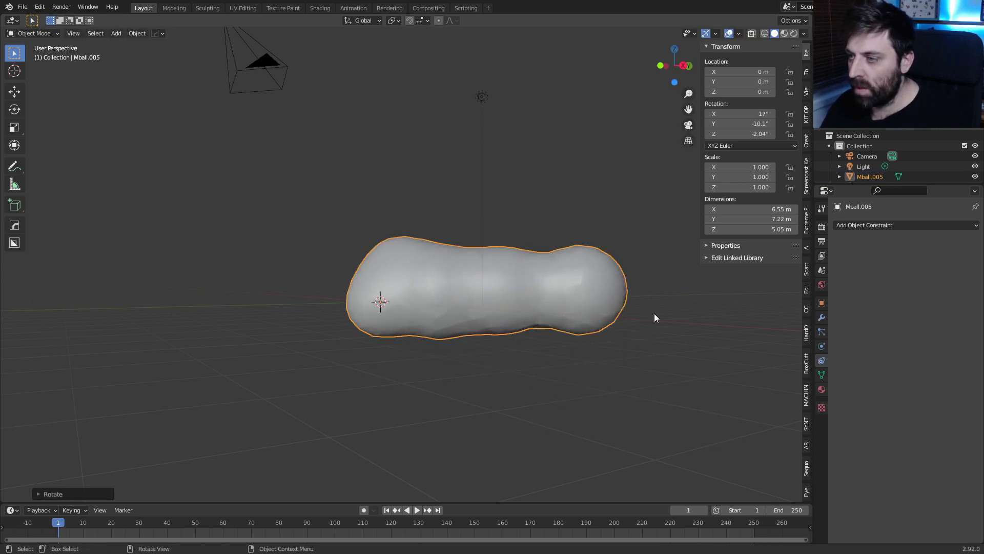
{"action": "middle_click_drag", "start_coordinate": [655, 313], "coordinate": [538, 341]}
{"action": "key", "text": "Tab"}
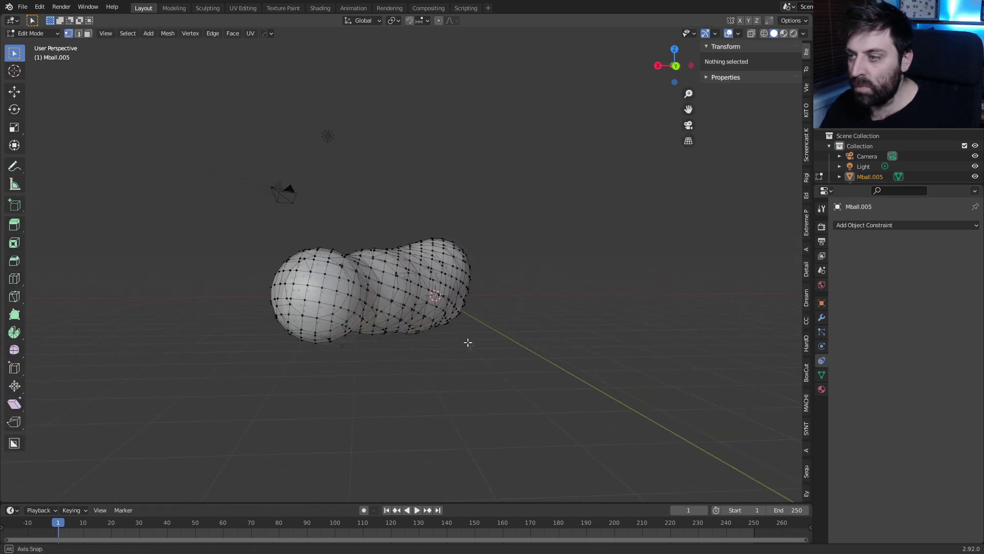
{"action": "middle_click_drag", "start_coordinate": [462, 339], "coordinate": [456, 329]}
{"action": "key", "text": "KP_3"}
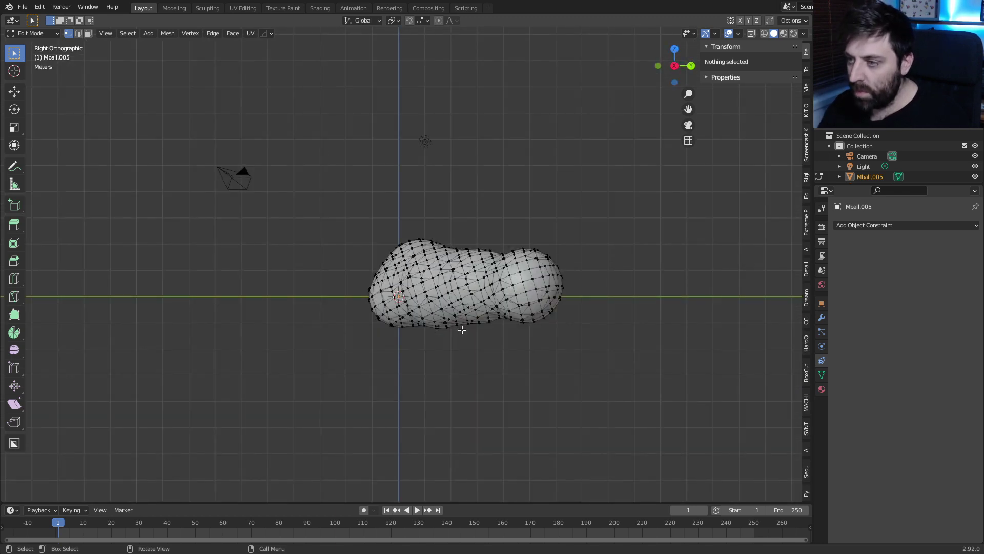
{"action": "key", "text": "alt+z"}
Step: Brush-select the bottom vertices and scale them flat along Z with proportional falloff
{"action": "key", "text": "c"}
{"action": "scroll", "coordinate": [362, 330], "scroll_direction": "down", "scroll_amount": 2}
{"action": "left_click_drag", "start_coordinate": [362, 330], "coordinate": [622, 336]}
{"action": "right_click", "coordinate": [674, 345]}
{"action": "left_click", "coordinate": [393, 20]}
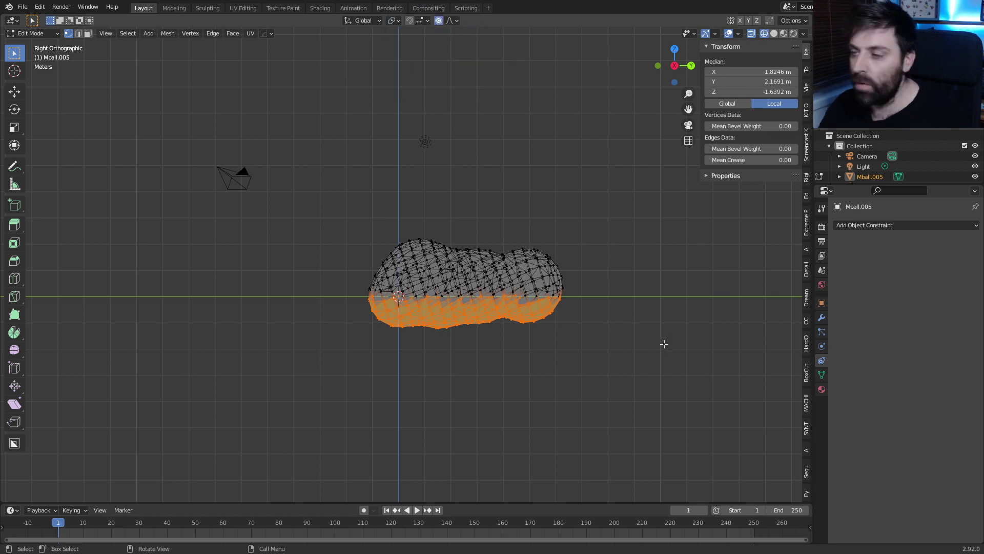
{"action": "key", "text": "s"}
{"action": "key", "text": "z"}
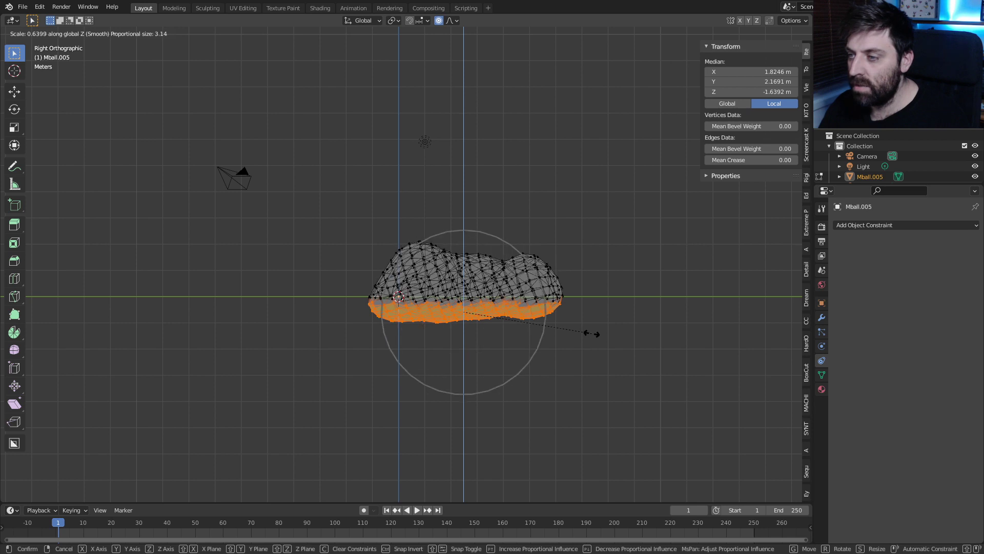
{"action": "left_click", "coordinate": [547, 326]}
{"action": "key", "text": "Tab"}
{"action": "middle_click_drag", "start_coordinate": [547, 326], "coordinate": [475, 347]}
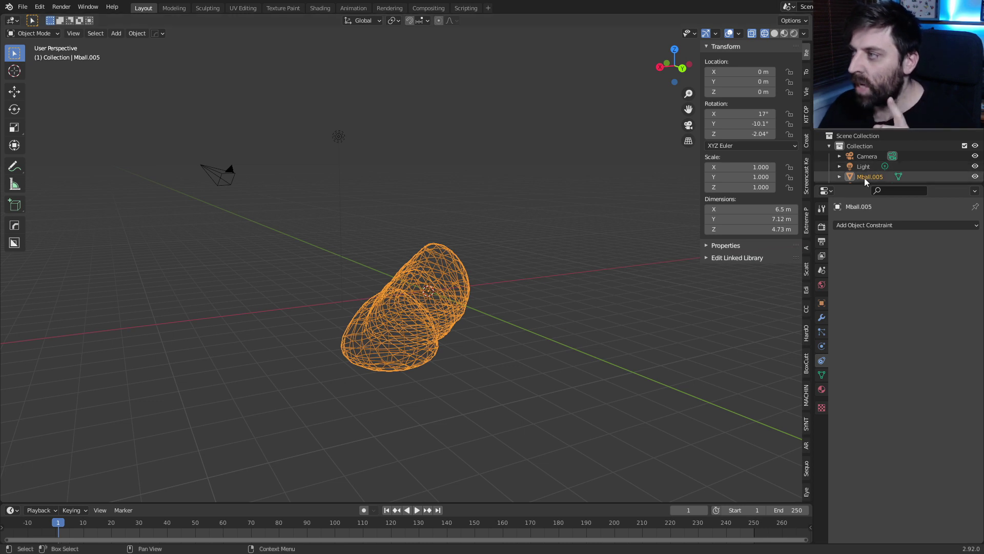
Step: Give the Volume object a Mesh to Volume modifier using Mball.005 as its source
{"action": "left_click_drag", "start_coordinate": [866, 184], "coordinate": [867, 241]}
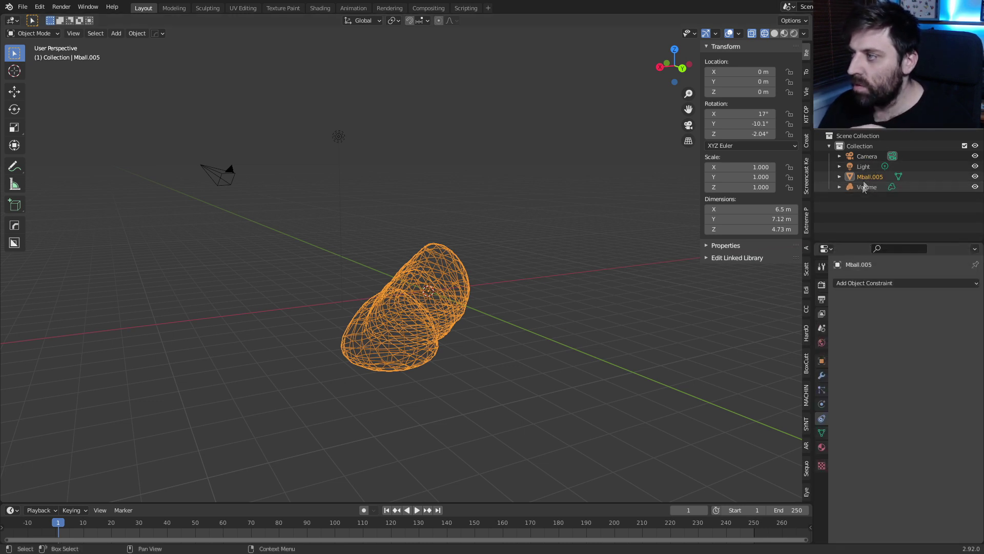
{"action": "left_click", "coordinate": [864, 188]}
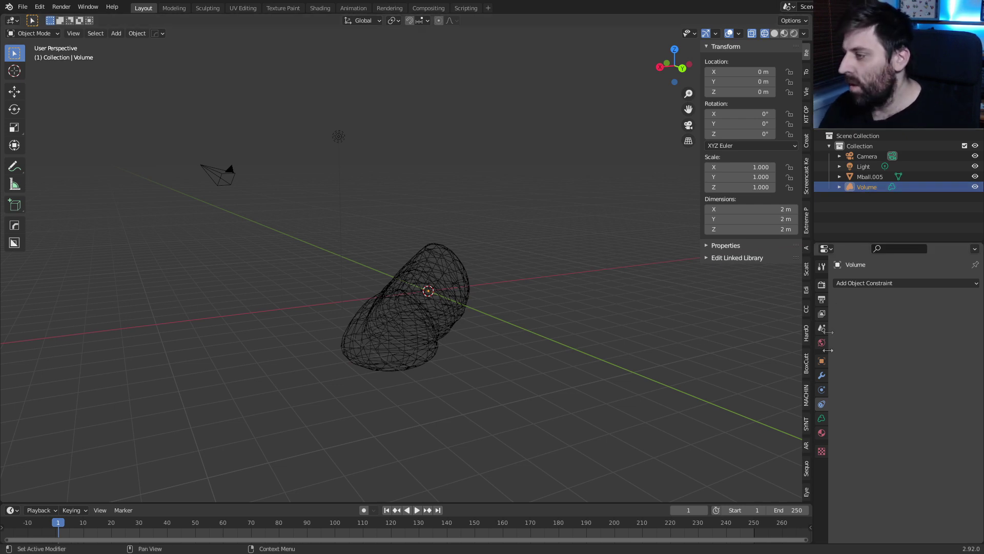
{"action": "left_click", "coordinate": [879, 284]}
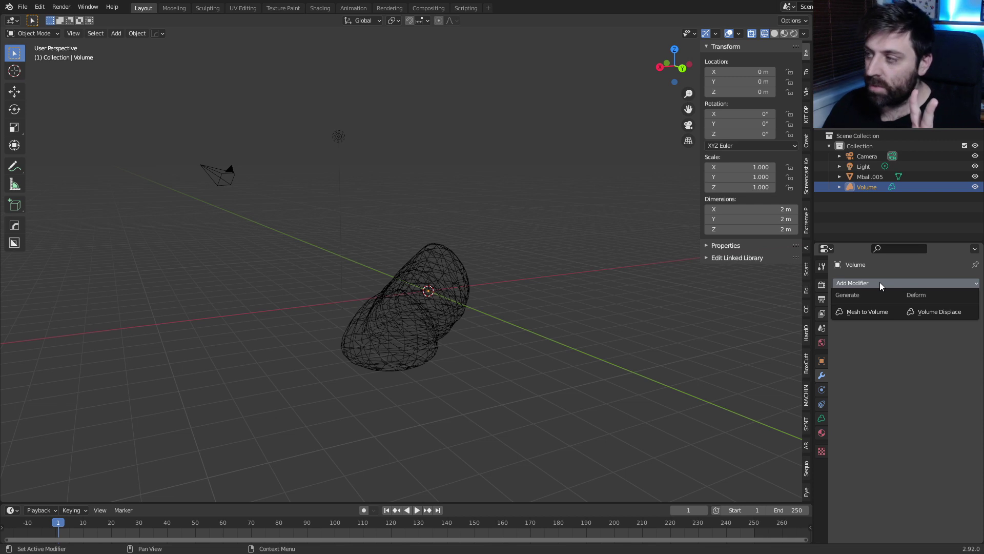
{"action": "left_click", "coordinate": [880, 312]}
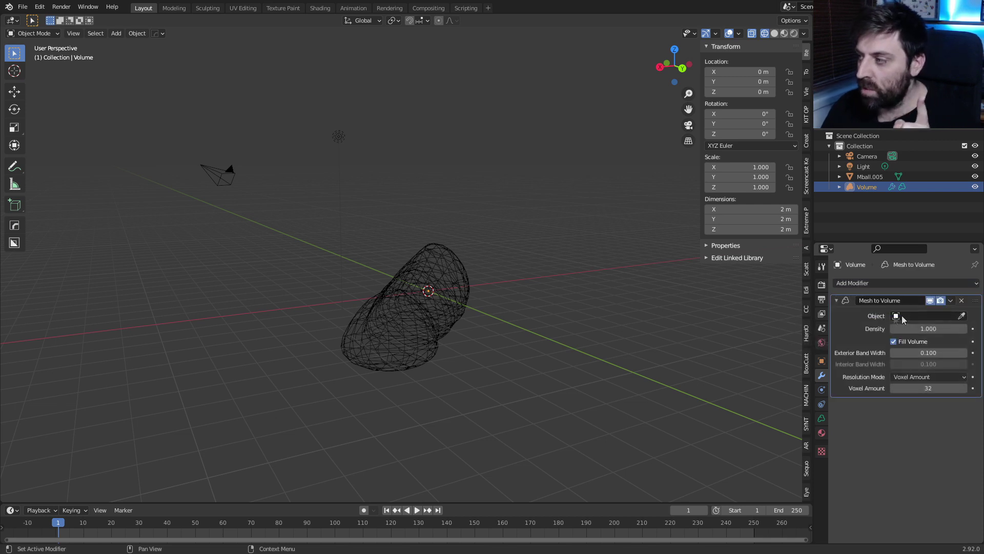
{"action": "left_click", "coordinate": [963, 316]}
{"action": "left_click", "coordinate": [471, 291]}
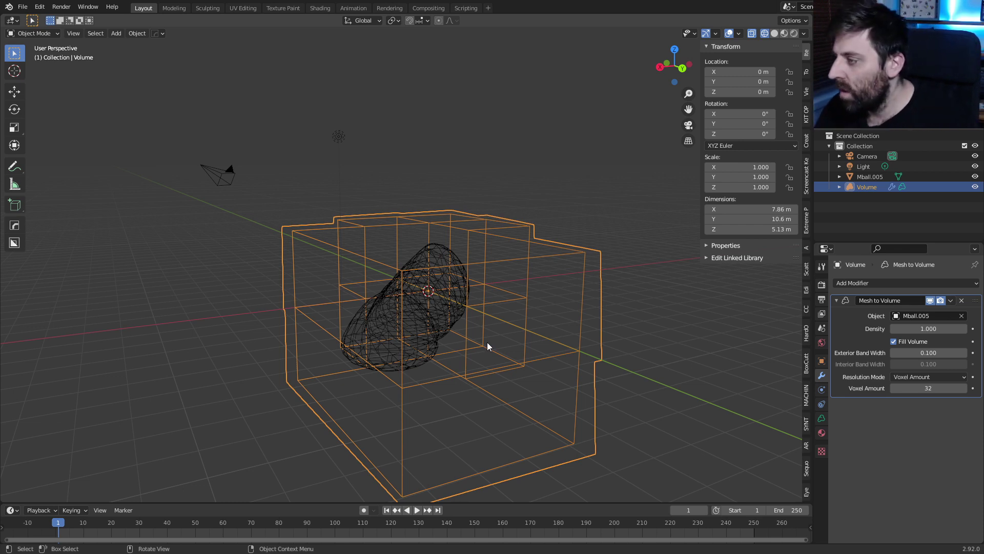
Step: Add a Volume Displace modifier to the Volume with a new texture
{"action": "left_click", "coordinate": [912, 282]}
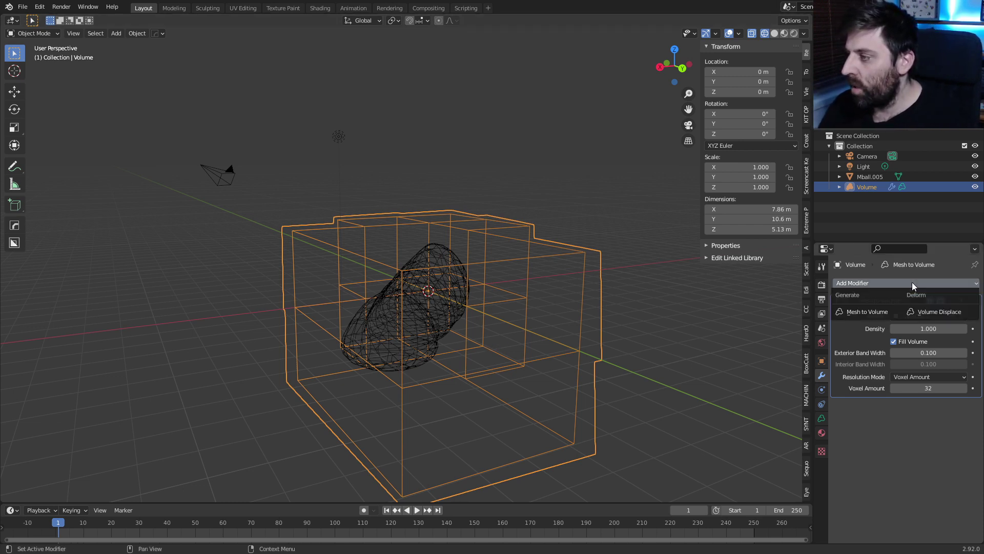
{"action": "left_click", "coordinate": [922, 313]}
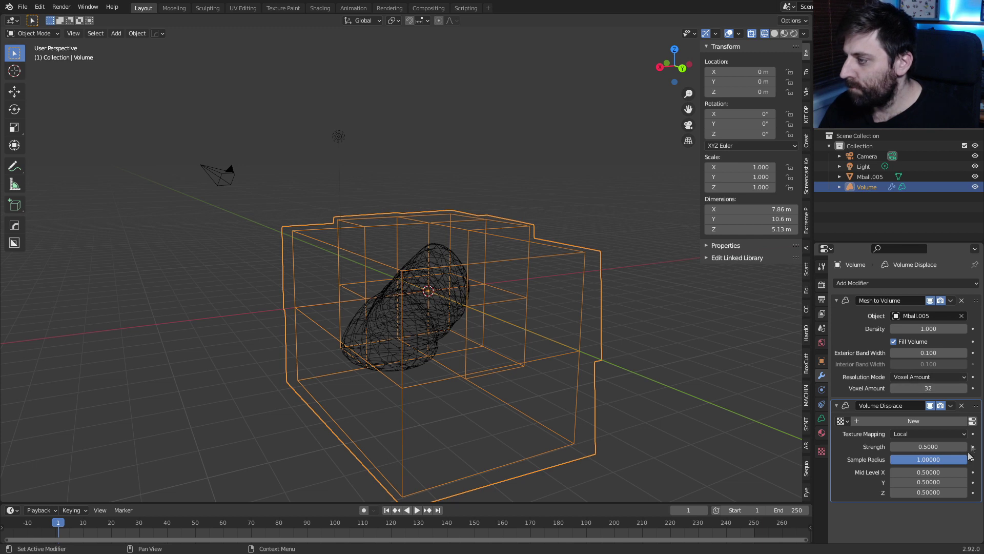
{"action": "left_click", "coordinate": [973, 422]}
{"action": "left_click", "coordinate": [902, 299]}
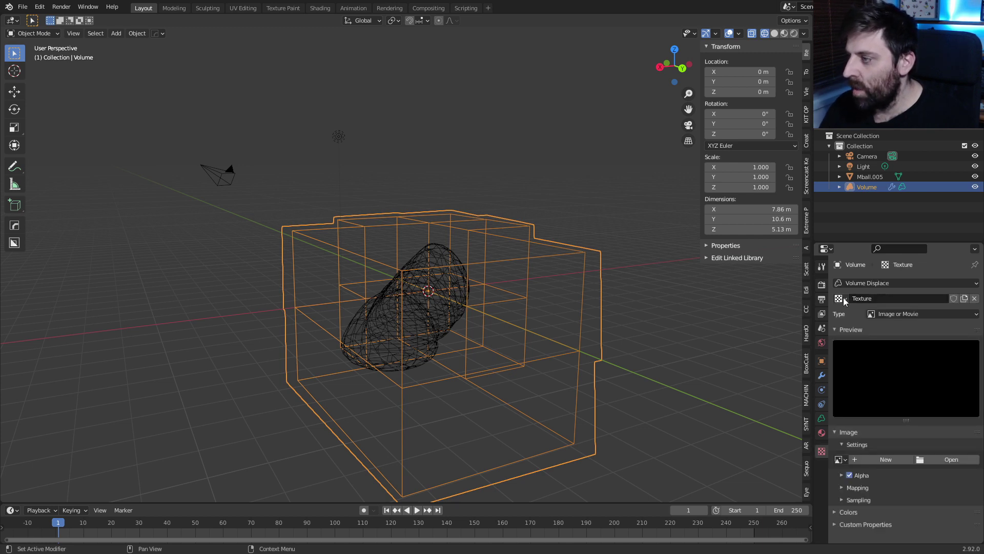
Step: Make the displacement texture a Clouds type and preview the volume in rendered shading
{"action": "left_click", "coordinate": [898, 314]}
{"action": "left_click", "coordinate": [905, 346]}
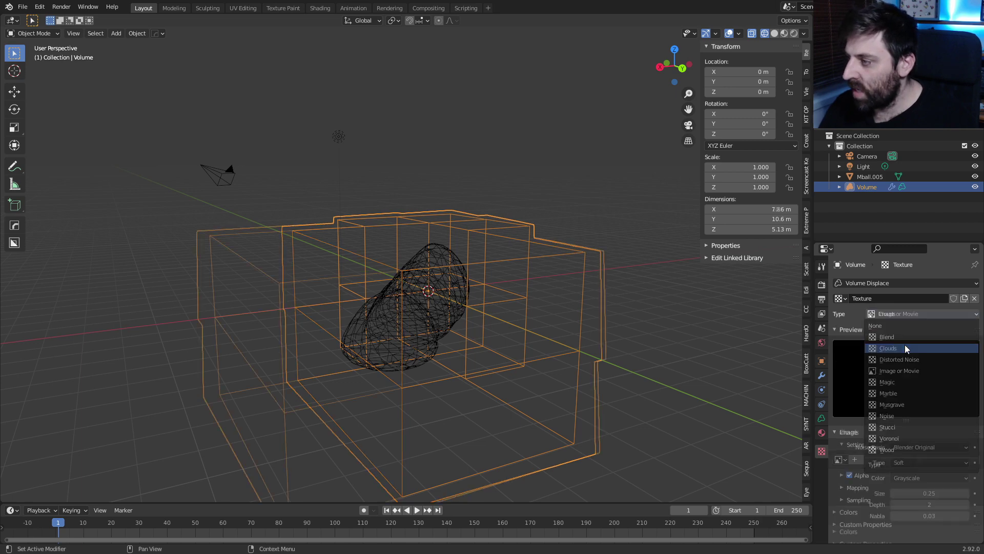
{"action": "middle_click_drag", "start_coordinate": [492, 400], "coordinate": [476, 399]}
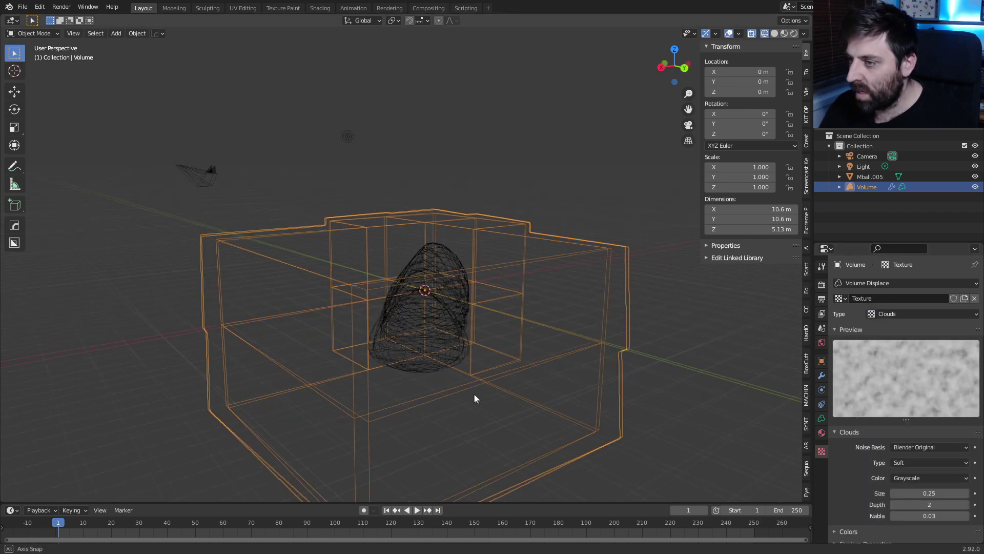
{"action": "left_click", "coordinate": [794, 33]}
{"action": "middle_click_drag", "start_coordinate": [481, 326], "coordinate": [549, 335]}
{"action": "scroll", "coordinate": [525, 332], "scroll_direction": "up", "scroll_amount": 2}
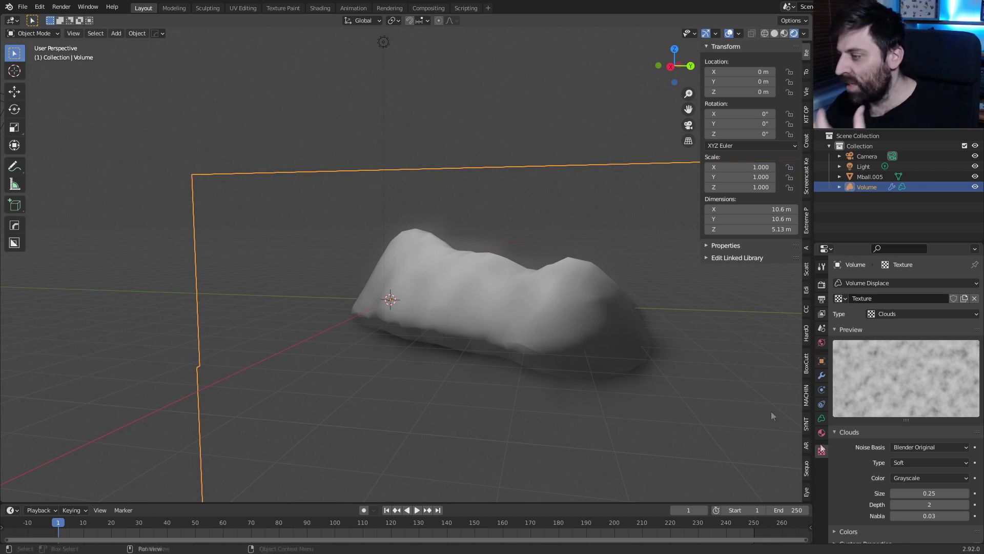
Step: Set the Clouds texture Depth to 1, then select Mball.005
{"action": "left_click", "coordinate": [933, 507]}
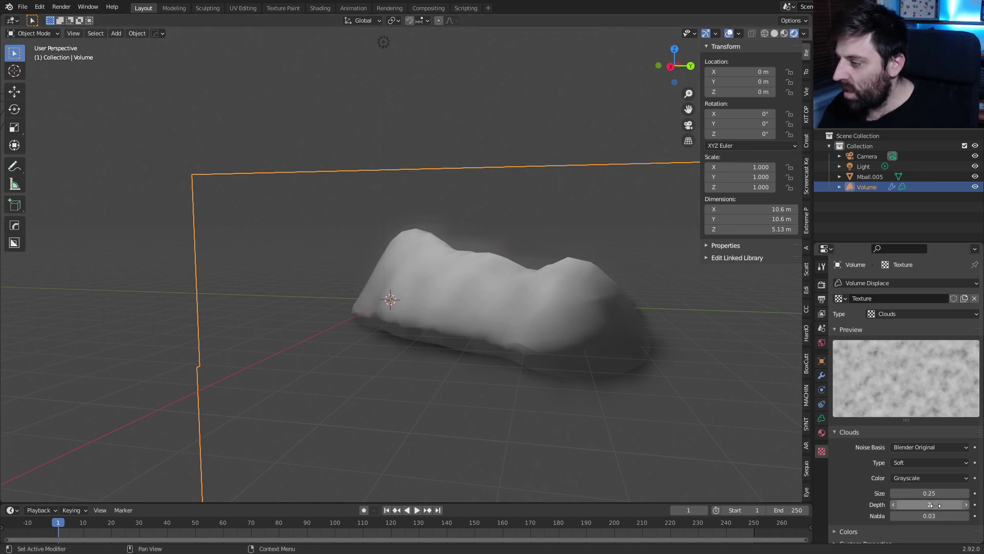
{"action": "key", "text": "Return"}
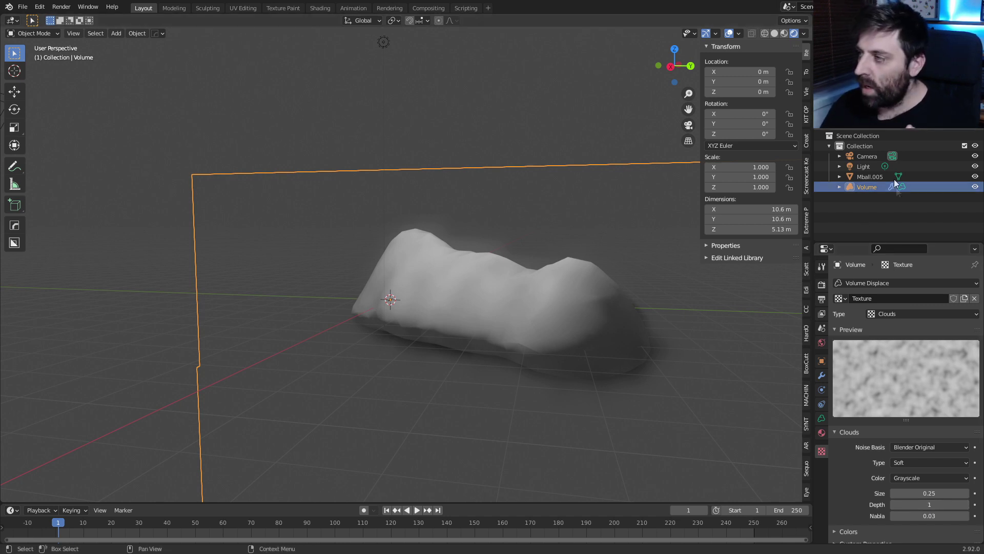
{"action": "left_click", "coordinate": [869, 178]}
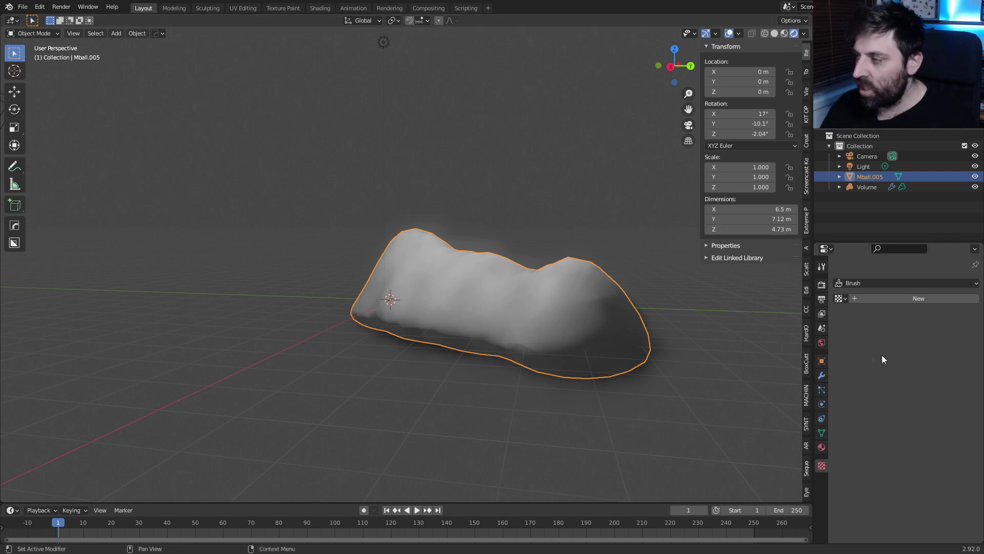
Step: Add a Displace modifier to Mball.005 with a new texture, Texture.001
{"action": "left_click", "coordinate": [822, 374]}
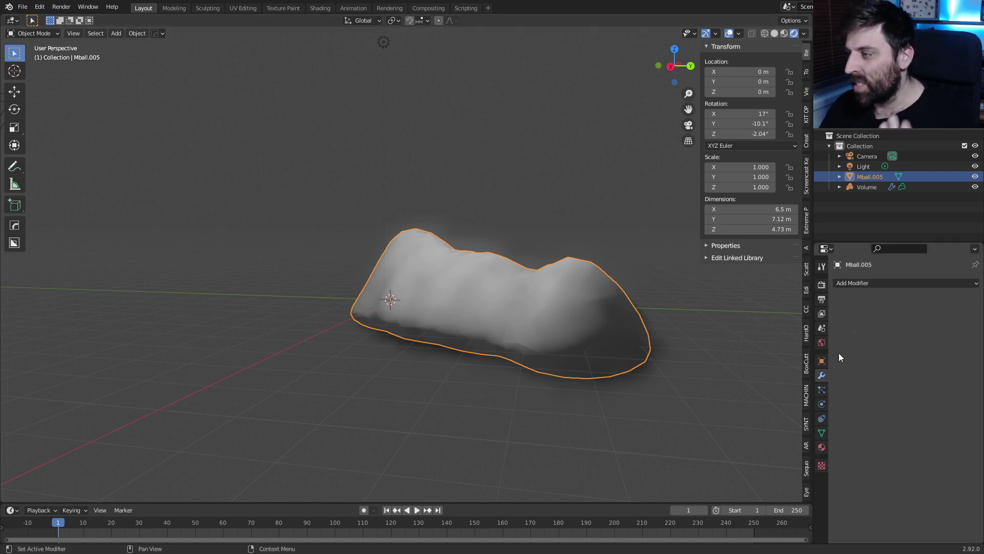
{"action": "left_click", "coordinate": [867, 283]}
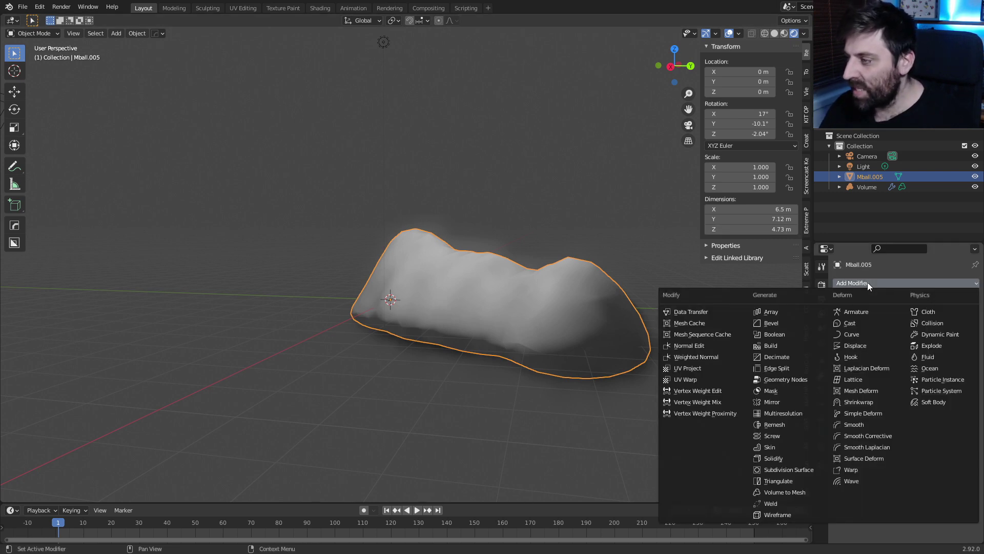
{"action": "left_click", "coordinate": [864, 345]}
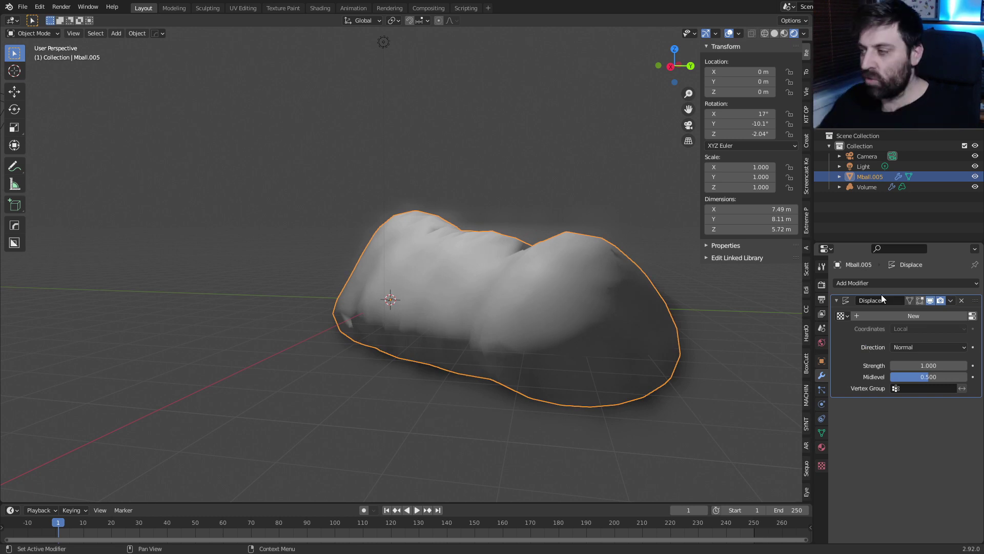
{"action": "left_click", "coordinate": [973, 316]}
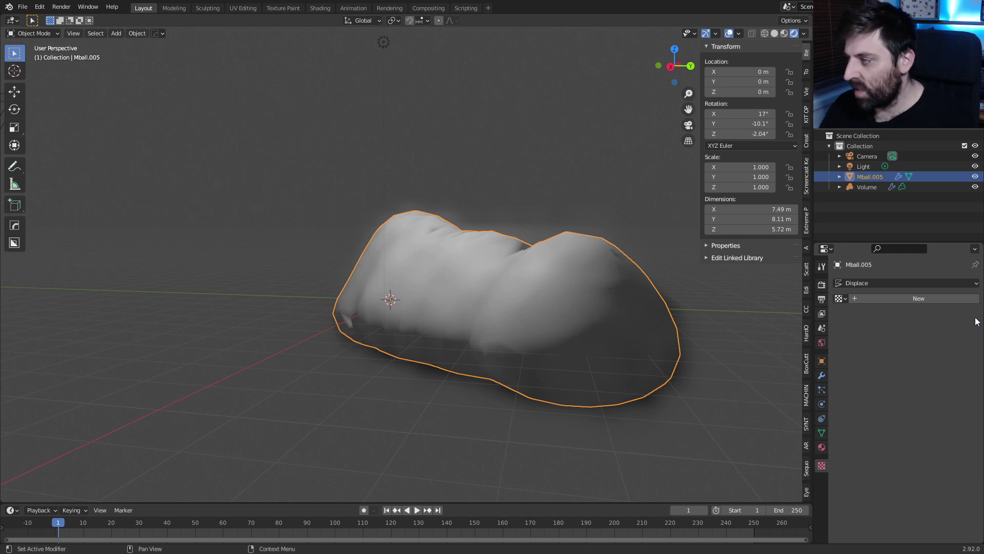
{"action": "left_click", "coordinate": [902, 298]}
Step: Make Texture.001 a Clouds texture with Depth 1 and Size 1.00
{"action": "left_click", "coordinate": [840, 299]}
{"action": "left_click", "coordinate": [901, 313]}
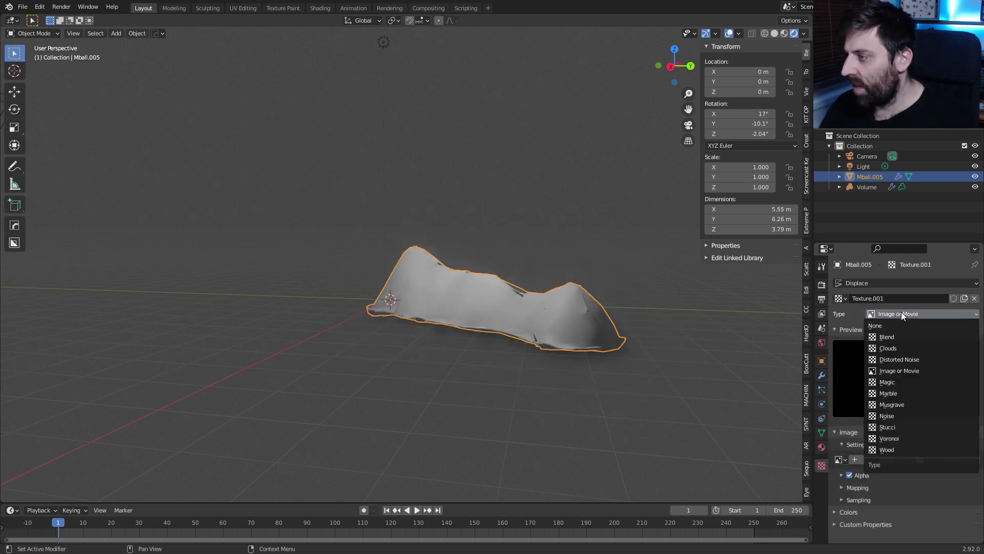
{"action": "left_click", "coordinate": [900, 345]}
{"action": "middle_click_drag", "start_coordinate": [684, 327], "coordinate": [640, 344]}
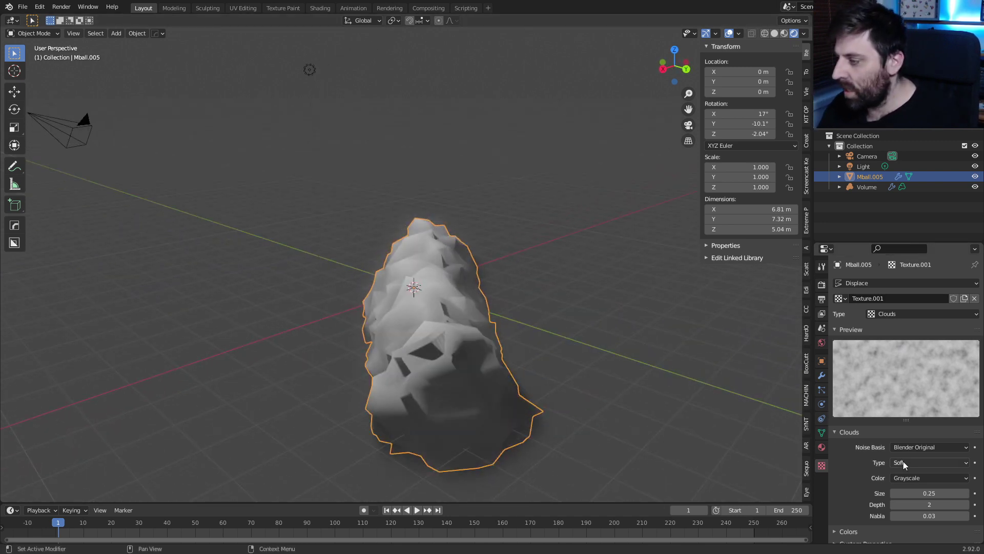
{"action": "mouse_move", "coordinate": [928, 505]}
{"action": "left_mouse_down"}
{"action": "mouse_move", "coordinate": [918, 505]}
{"action": "mouse_move", "coordinate": [944, 493]}
{"action": "left_mouse_up"}
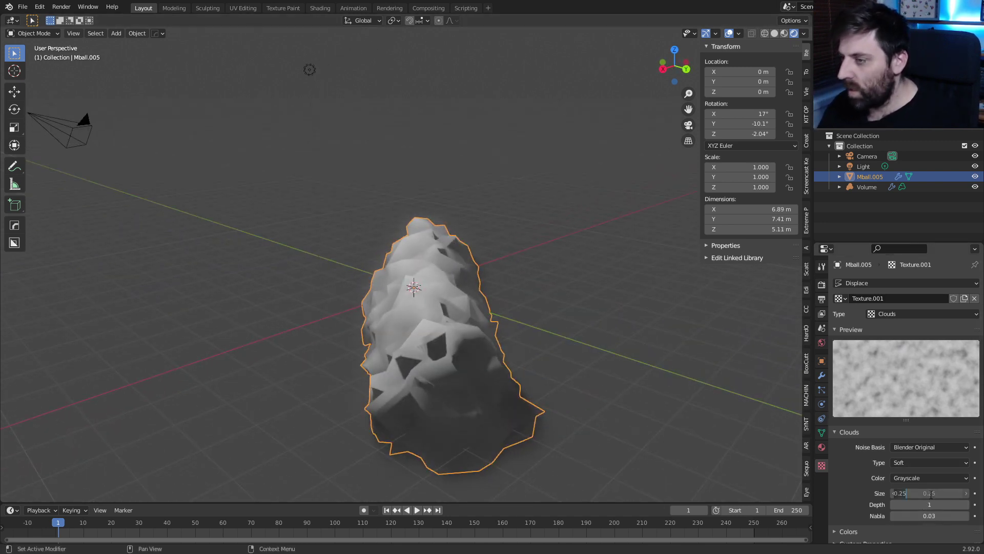
{"action": "middle_click_drag", "start_coordinate": [584, 405], "coordinate": [605, 393]}
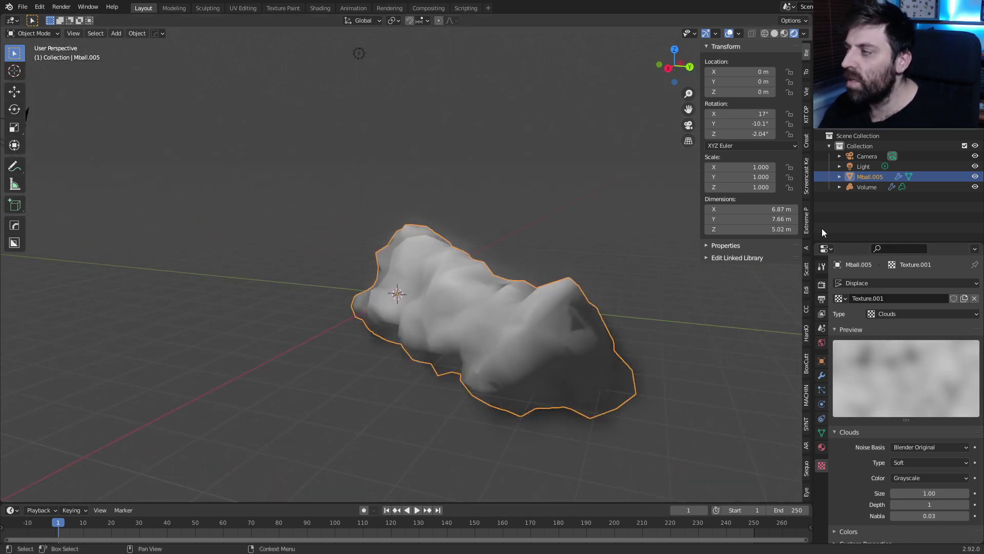
Step: Enable Outliner viewport-disable toggles, disable Mball.005 in viewports, and select the Volume
{"action": "left_click", "coordinate": [961, 130]}
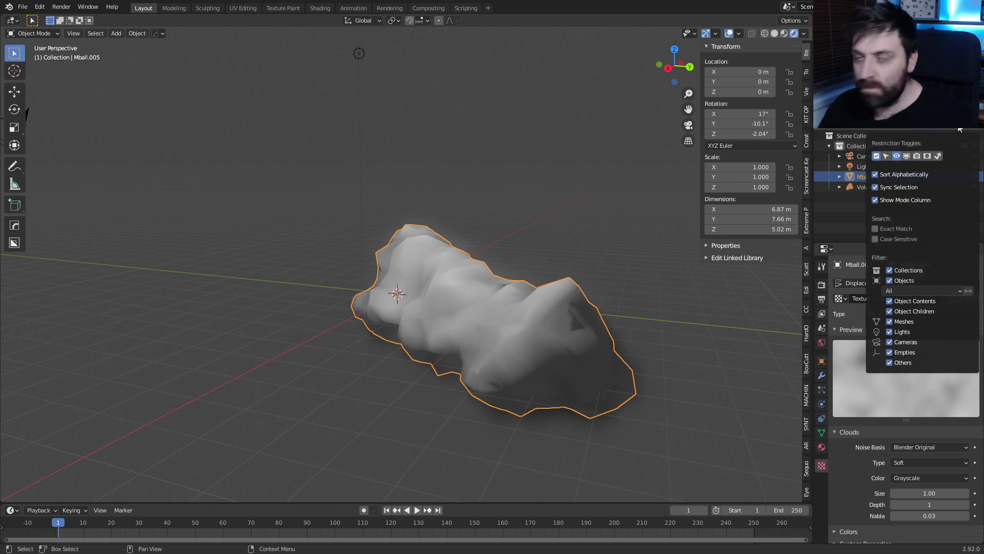
{"action": "left_click", "coordinate": [821, 124]}
{"action": "left_click", "coordinate": [956, 138]}
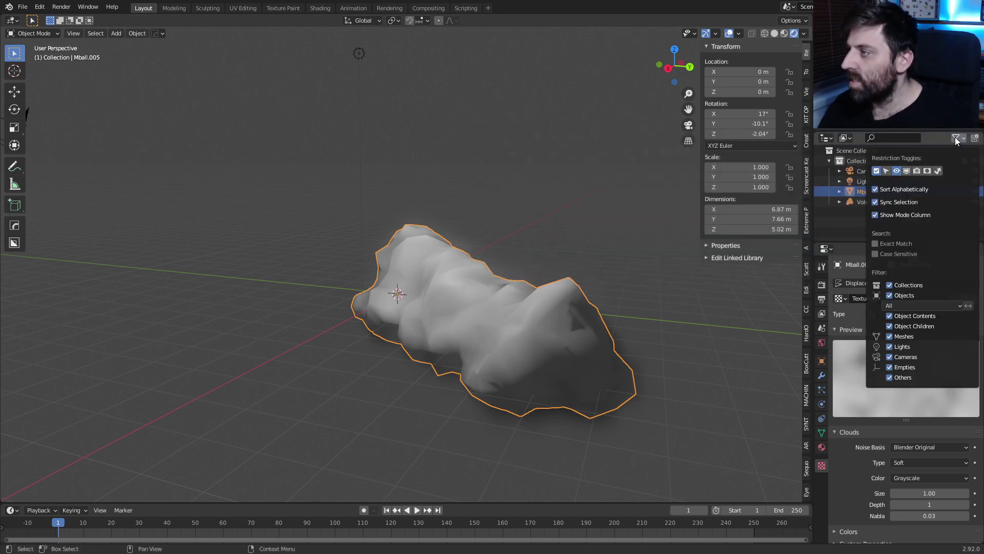
{"action": "left_click", "coordinate": [907, 172]}
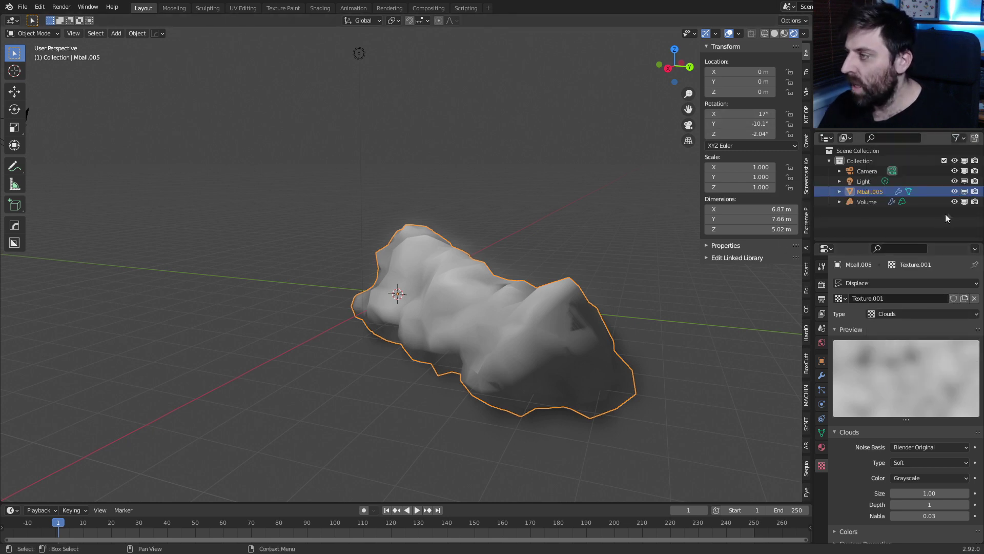
{"action": "left_click", "coordinate": [962, 192]}
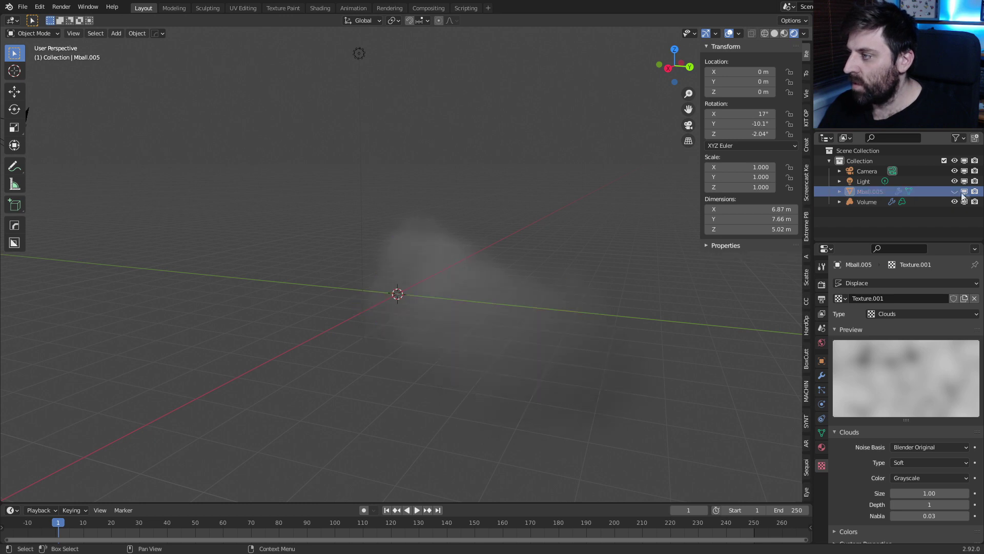
{"action": "left_click", "coordinate": [445, 296]}
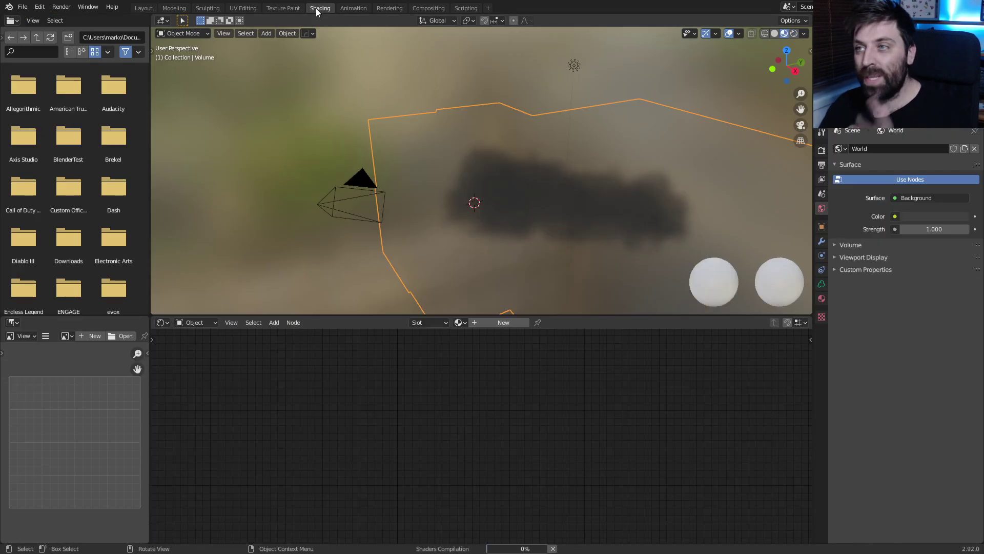
Step: In the Shading workspace, create Material.001 for the Volume and view it with Rendered shading
{"action": "left_click", "coordinate": [316, 9]}
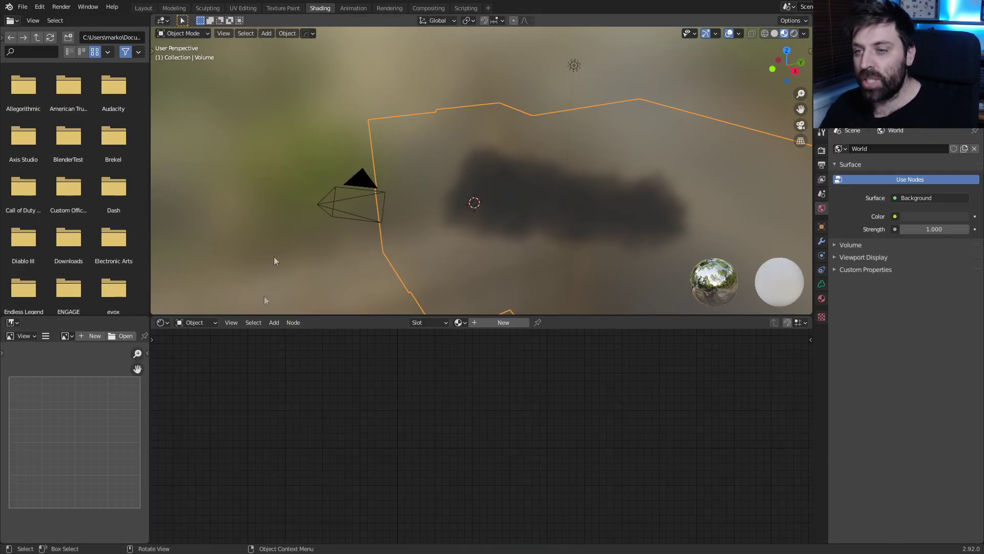
{"action": "left_click", "coordinate": [495, 322]}
{"action": "left_click_drag", "start_coordinate": [436, 343], "coordinate": [424, 361]}
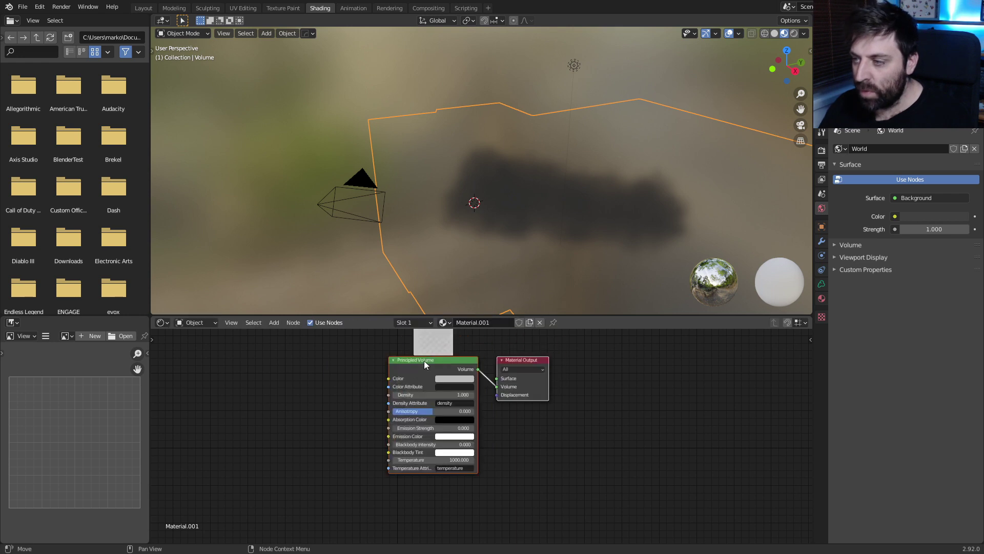
{"action": "left_click", "coordinate": [794, 33]}
{"action": "middle_click_drag", "start_coordinate": [531, 254], "coordinate": [518, 153]}
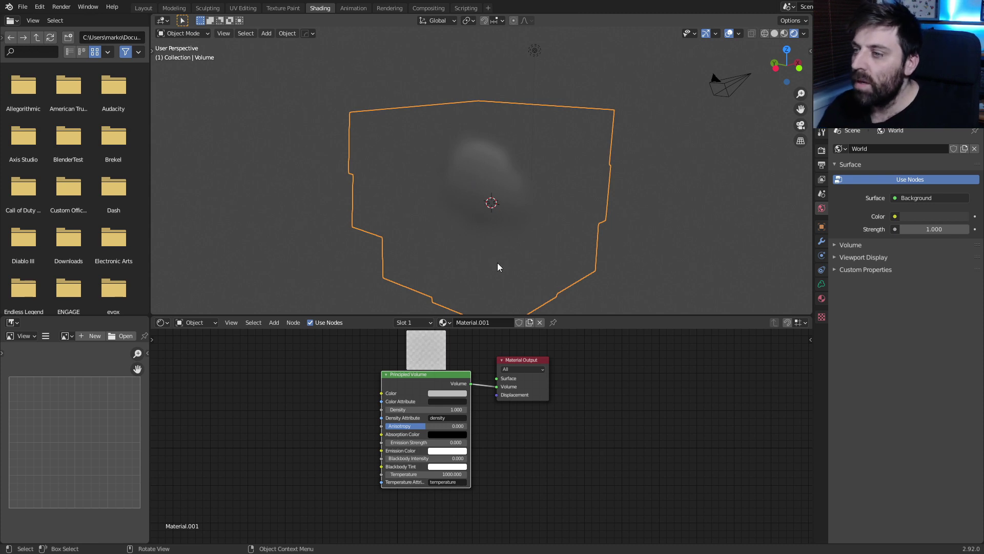
{"action": "left_click", "coordinate": [195, 323]}
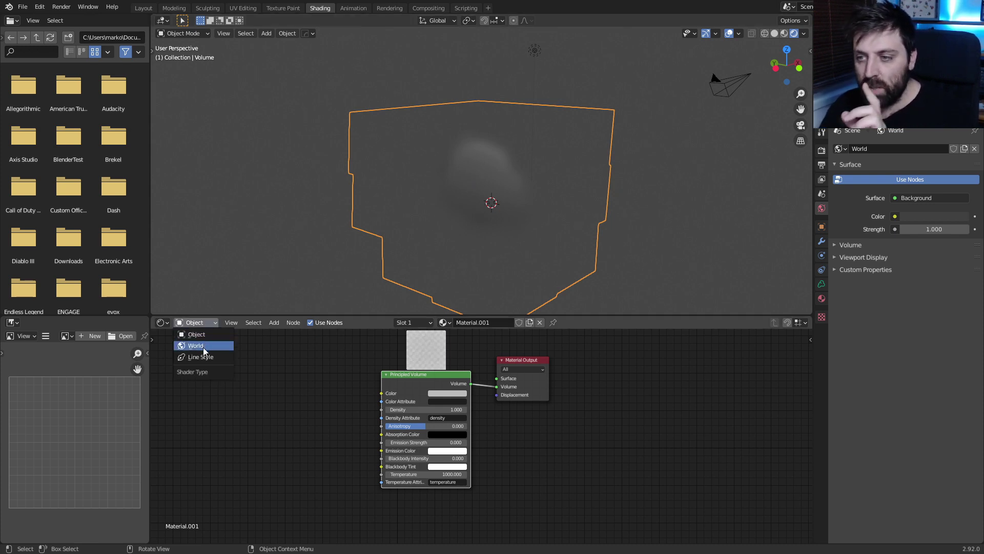
Step: In the World nodes, add an Environment Texture node feeding the Background Color
{"action": "left_click", "coordinate": [203, 346]}
{"action": "key", "text": "shift+a"}
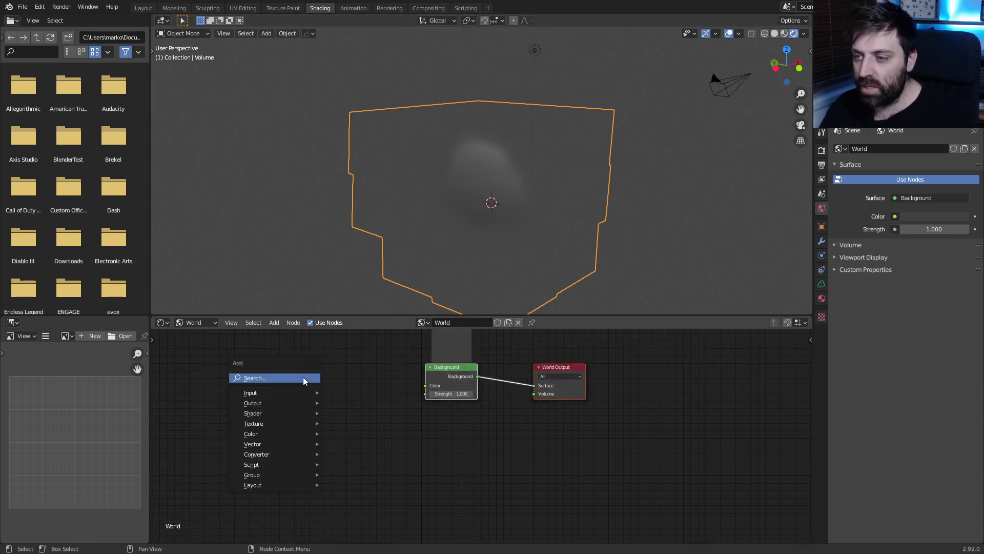
{"action": "left_click", "coordinate": [304, 378]}
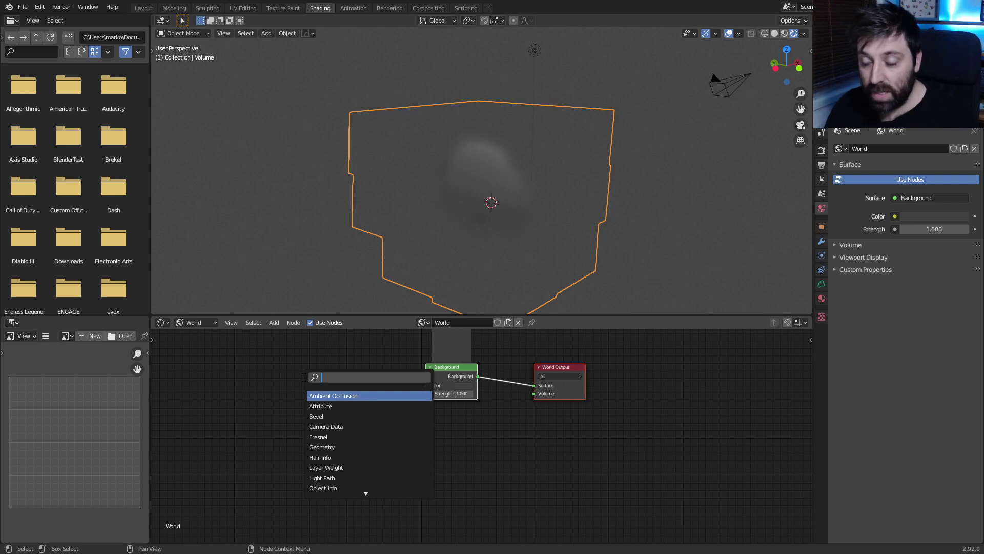
{"action": "type", "text": "env"}
{"action": "key", "text": "Return"}
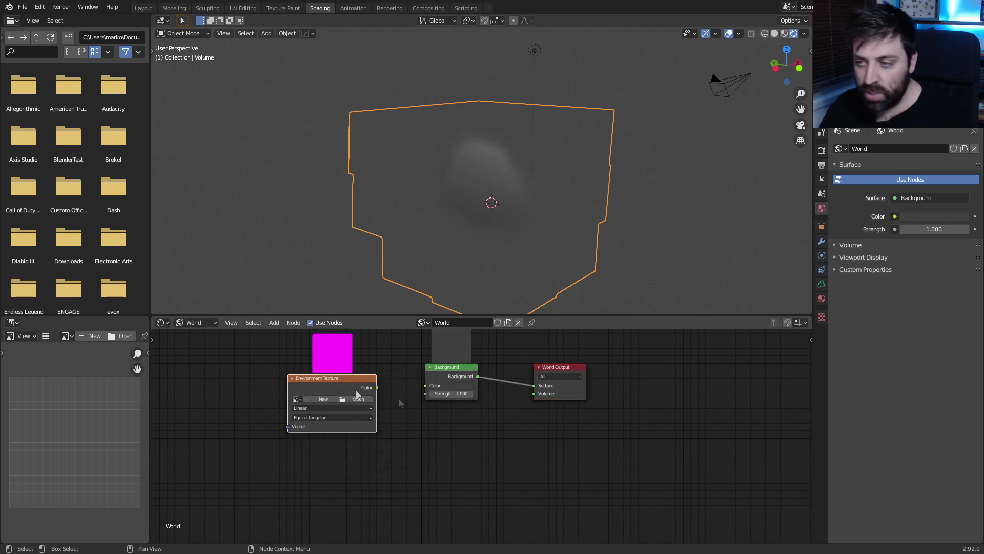
{"action": "left_click", "coordinate": [400, 399]}
{"action": "left_click_drag", "start_coordinate": [377, 387], "coordinate": [425, 386]}
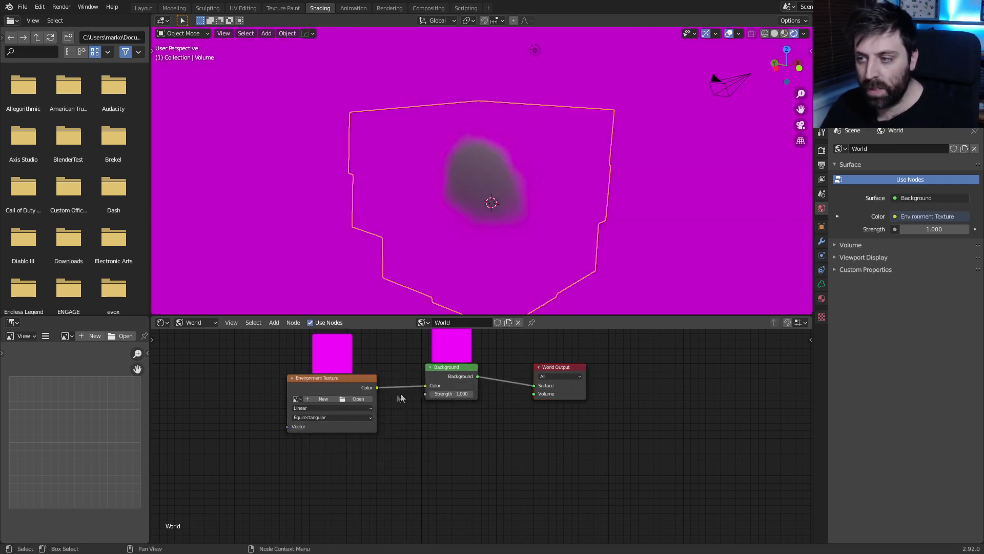
Step: Load city.exr from datafiles > studiolights > world into the Environment Texture node
{"action": "left_click", "coordinate": [355, 399]}
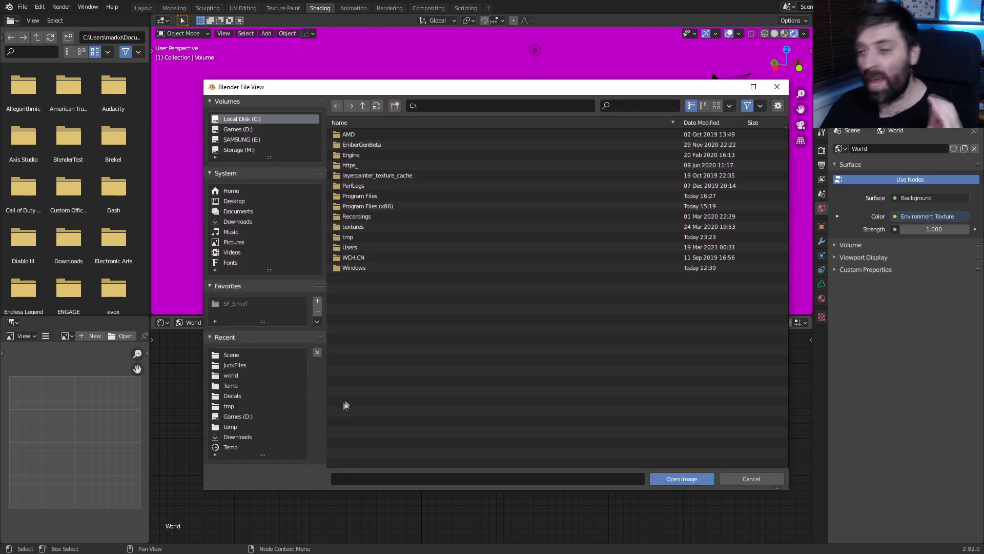
{"action": "left_click", "coordinate": [236, 374]}
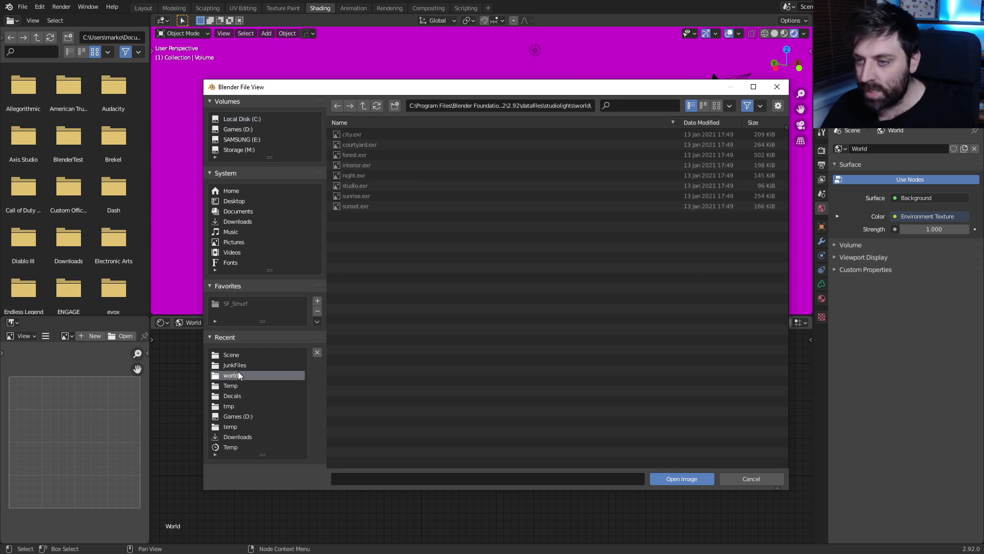
{"action": "left_click", "coordinate": [475, 107]}
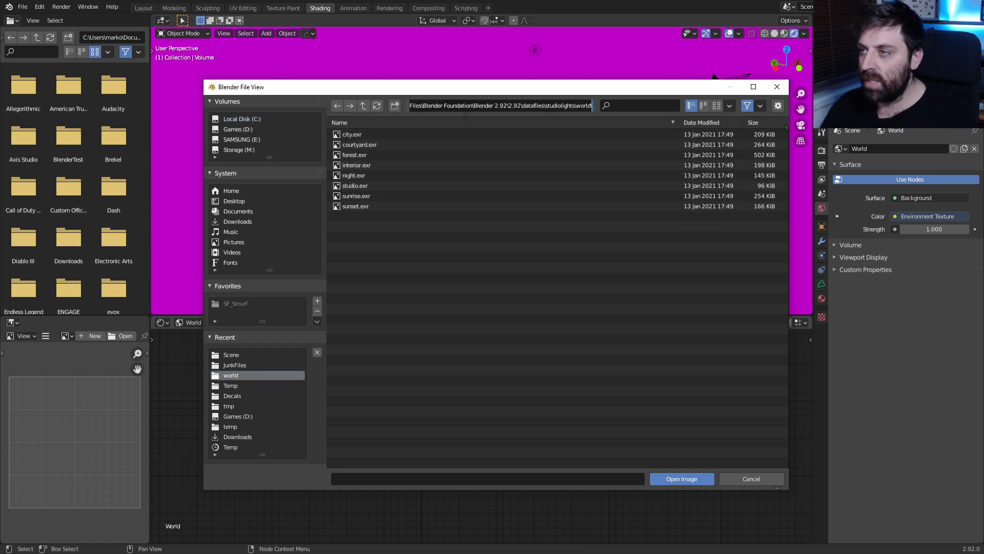
{"action": "left_click_drag", "start_coordinate": [424, 106], "coordinate": [513, 106]}
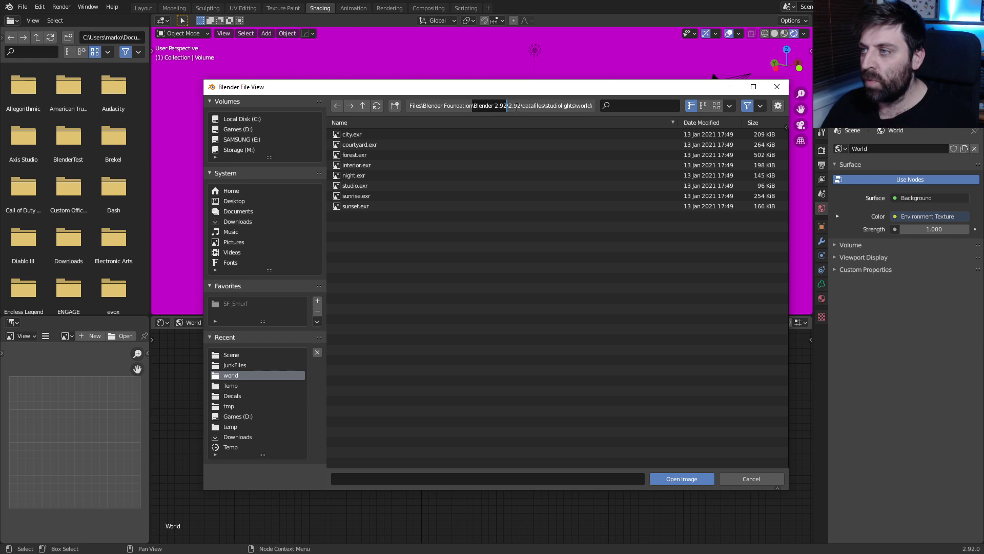
{"action": "left_click", "coordinate": [363, 105]}
{"action": "left_click", "coordinate": [364, 105]}
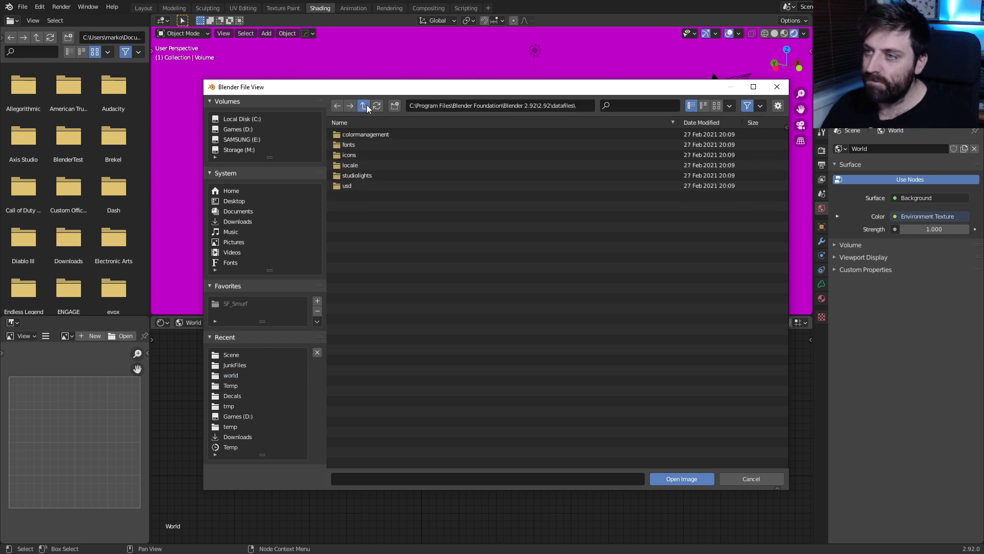
{"action": "left_click", "coordinate": [363, 105]}
{"action": "left_click", "coordinate": [363, 105]}
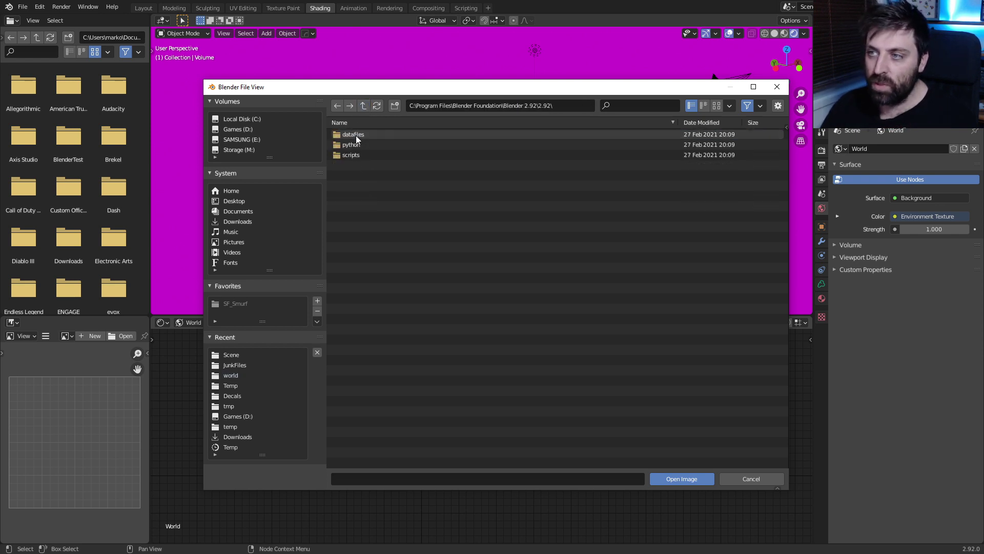
{"action": "left_click", "coordinate": [353, 134]}
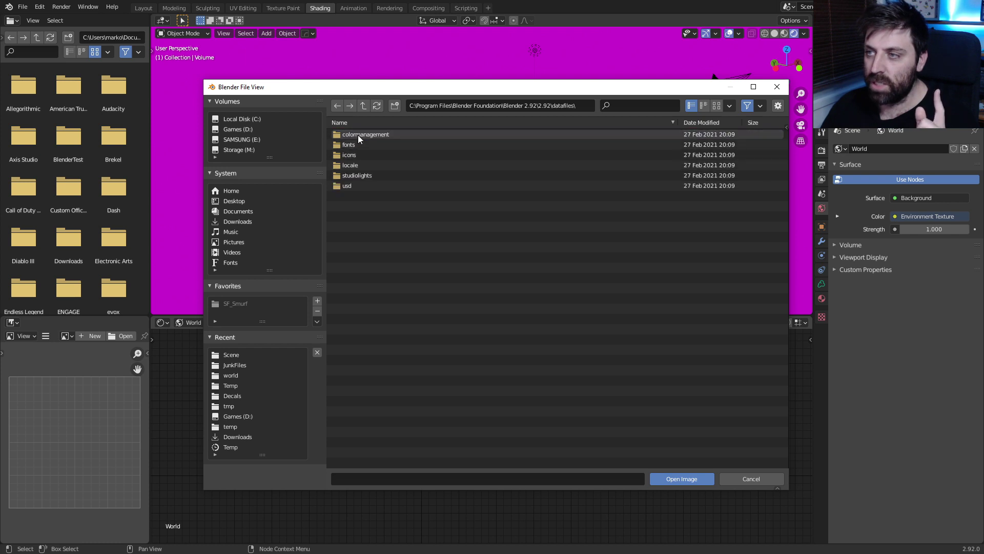
{"action": "left_click", "coordinate": [356, 174]}
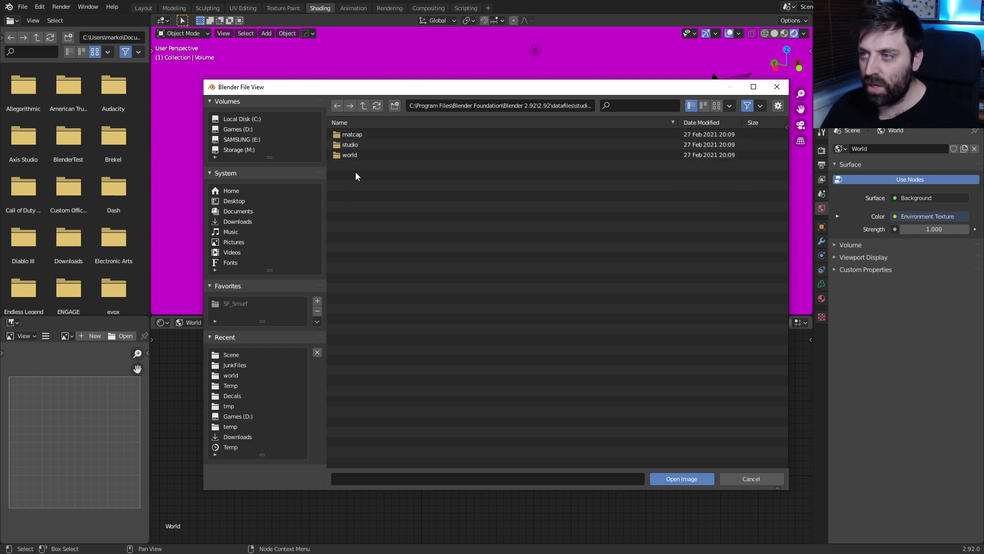
{"action": "left_click", "coordinate": [356, 155]}
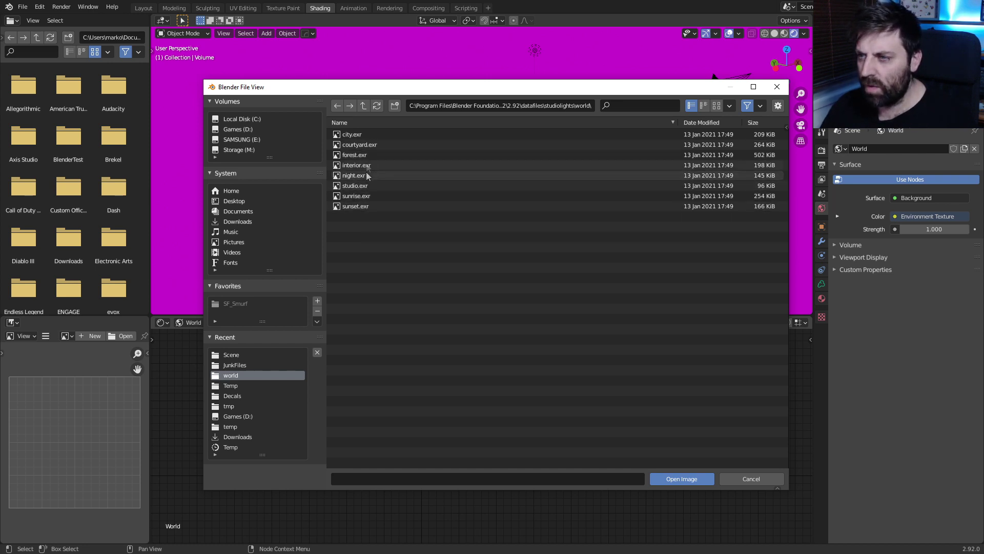
{"action": "double_click", "coordinate": [364, 135]}
{"action": "mouse_move", "coordinate": [474, 259]}
{"action": "middle_mouse_down"}
{"action": "mouse_move", "coordinate": [518, 247]}
{"action": "mouse_move", "coordinate": [481, 245]}
{"action": "middle_mouse_up"}
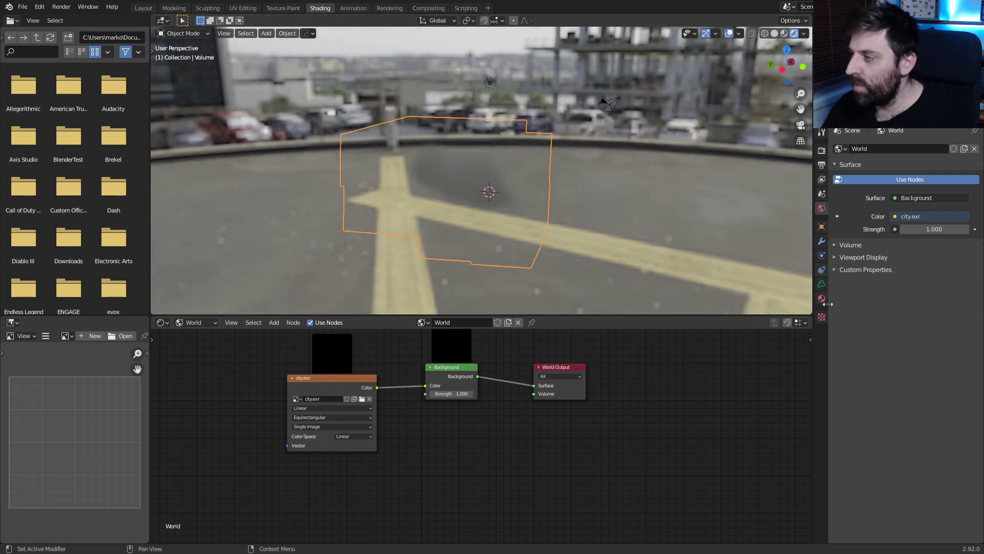
Step: Turn on Film > Transparent in the Render Properties for a transparent background
{"action": "left_click", "coordinate": [822, 151]}
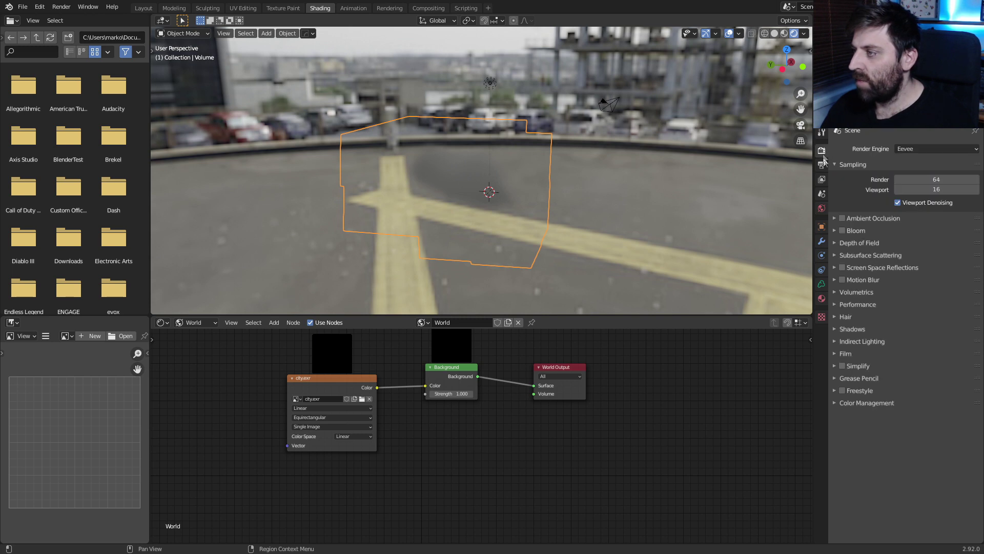
{"action": "left_click", "coordinate": [839, 354]}
{"action": "left_click", "coordinate": [894, 380]}
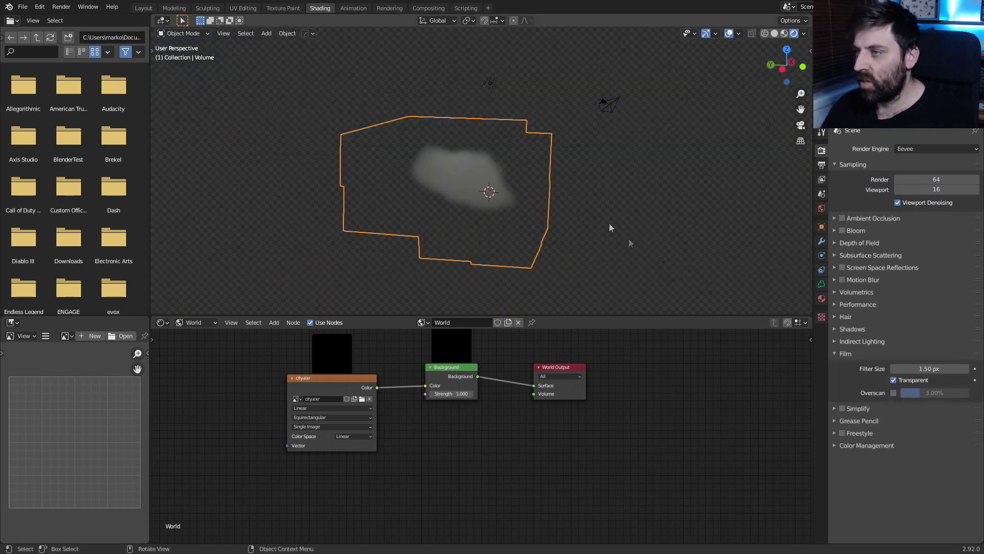
{"action": "middle_click_drag", "start_coordinate": [628, 238], "coordinate": [541, 211]}
{"action": "scroll", "coordinate": [530, 214], "scroll_direction": "up", "scroll_amount": 3}
{"action": "middle_click_drag", "start_coordinate": [437, 219], "coordinate": [507, 217]}
{"action": "scroll", "coordinate": [507, 214], "scroll_direction": "down", "scroll_amount": 2}
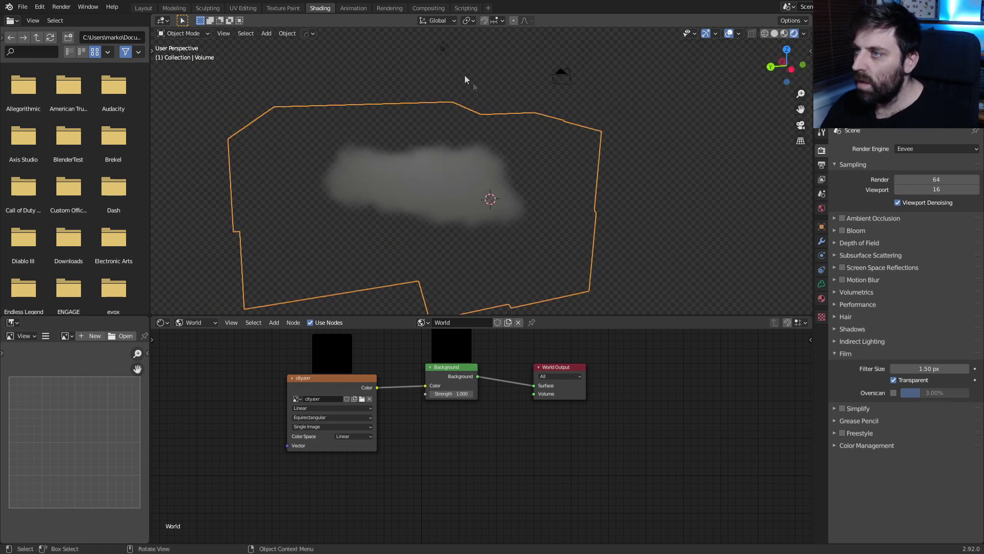
{"action": "key", "text": "Delete"}
{"action": "key", "text": "ctrl+z"}
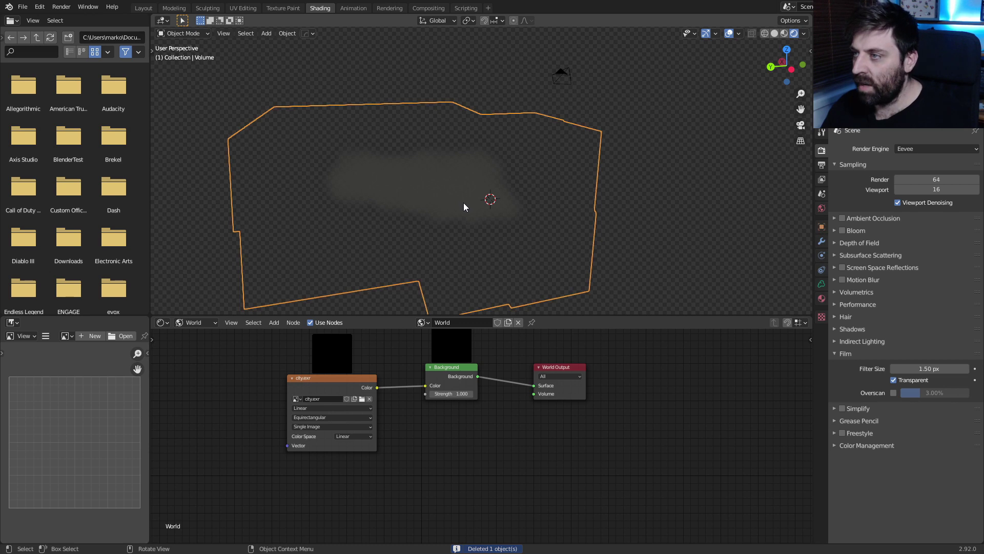
Step: Switch the render engine to Cycles and orbit to view the path-traced cloud
{"action": "left_click", "coordinate": [929, 148]}
{"action": "left_click", "coordinate": [928, 183]}
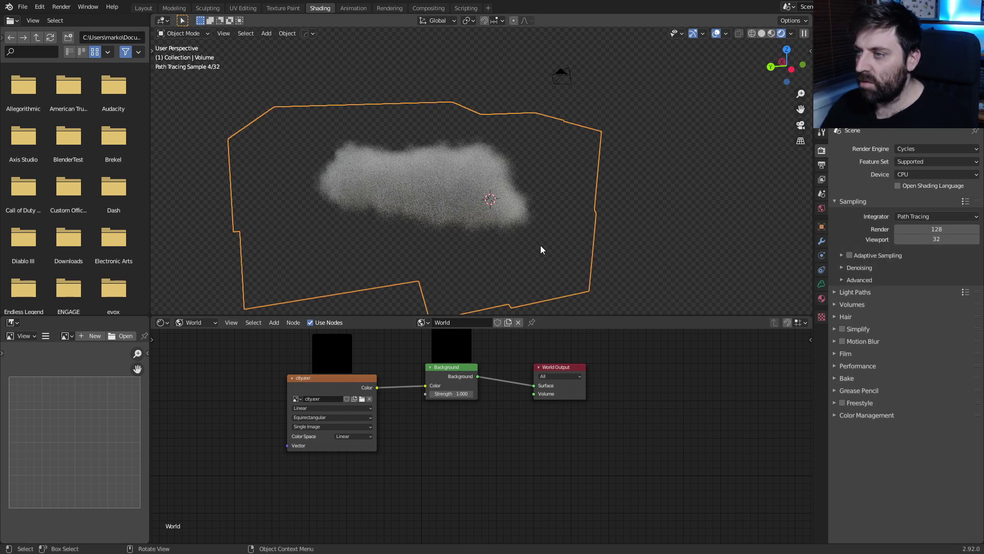
{"action": "middle_click_drag", "start_coordinate": [526, 252], "coordinate": [400, 250]}
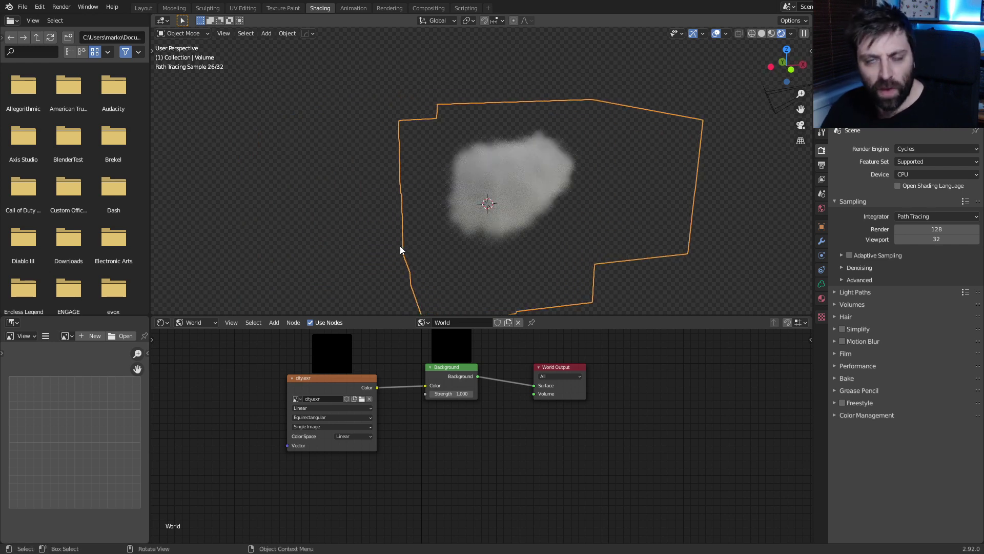
{"action": "middle_click_drag", "start_coordinate": [589, 268], "coordinate": [514, 264]}
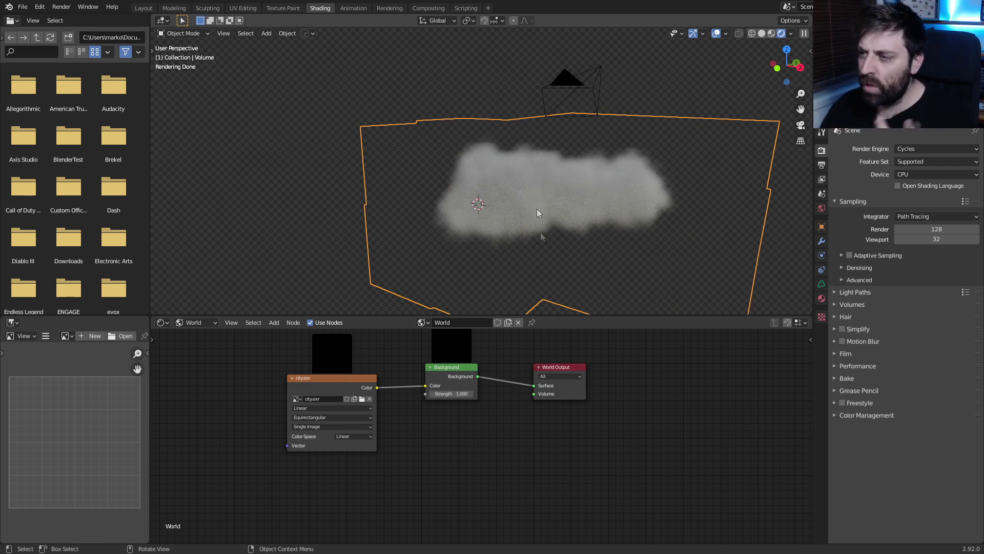
{"action": "left_click", "coordinate": [194, 323]}
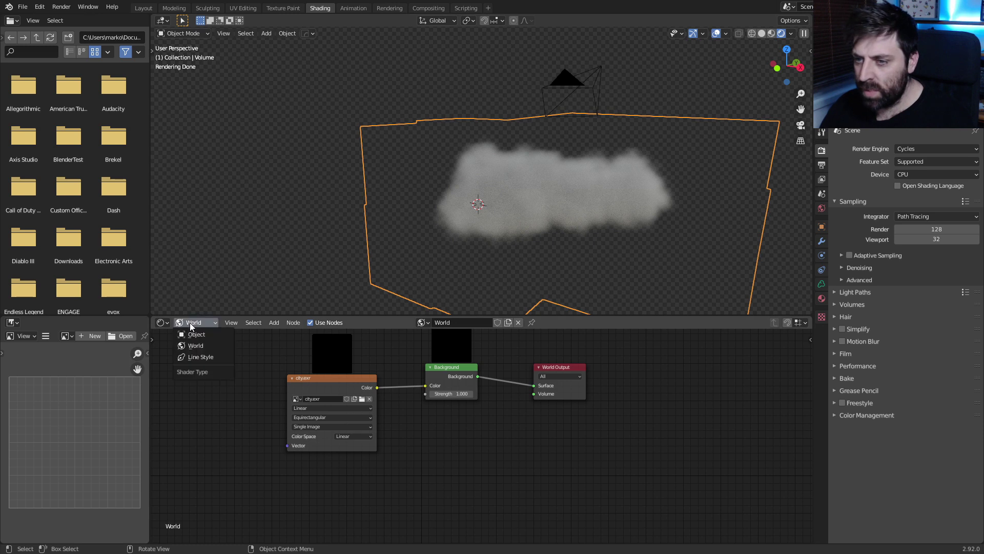
Step: Show the cloud's Material.001 nodes and set the Principled Volume density to 0.9
{"action": "left_click", "coordinate": [207, 322]}
{"action": "left_click", "coordinate": [205, 334]}
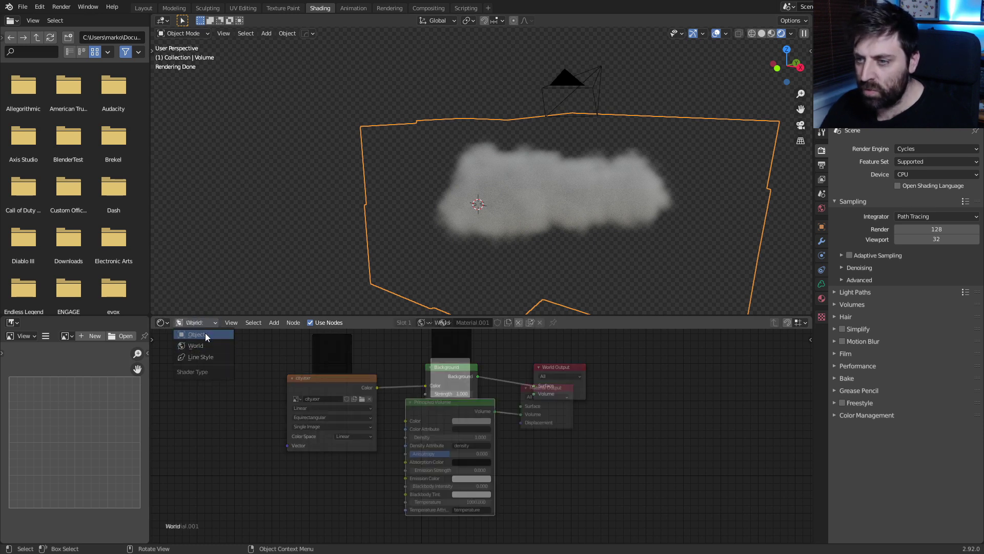
{"action": "left_click", "coordinate": [467, 437]}
{"action": "type", "text": "0.9"}
{"action": "key", "text": "Return"}
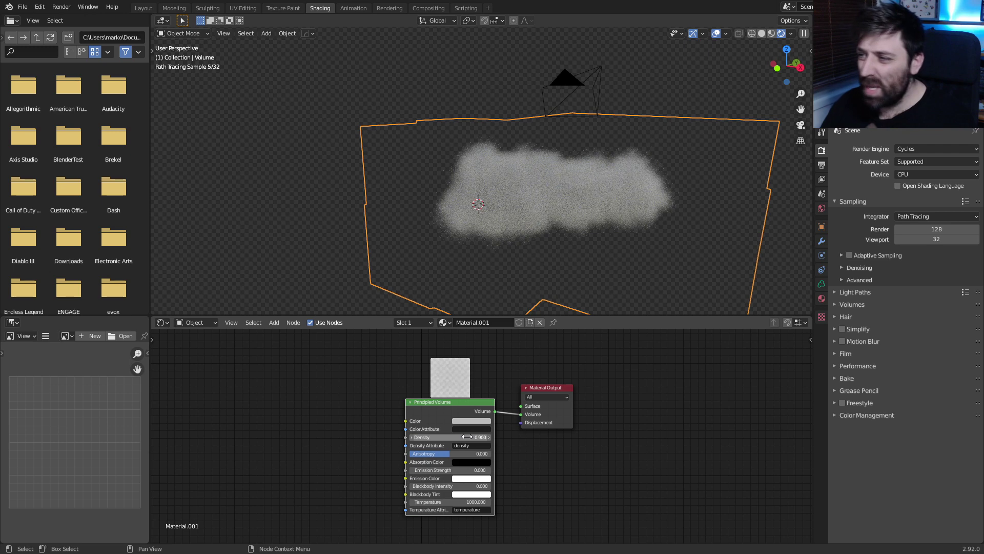
{"action": "scroll", "coordinate": [630, 281], "scroll_direction": "up", "scroll_amount": 4}
{"action": "scroll", "coordinate": [630, 282], "scroll_direction": "down", "scroll_amount": 5}
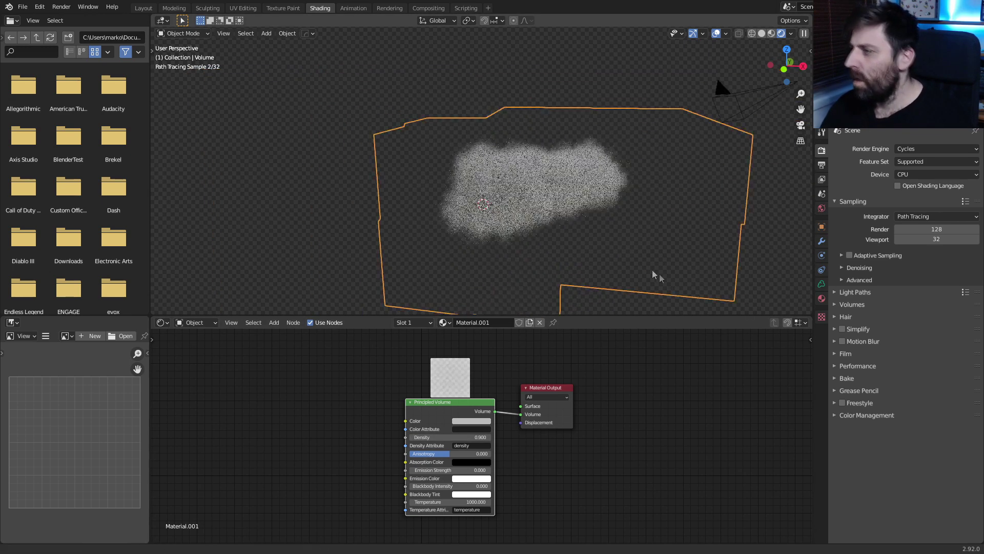
{"action": "left_click", "coordinate": [822, 243]}
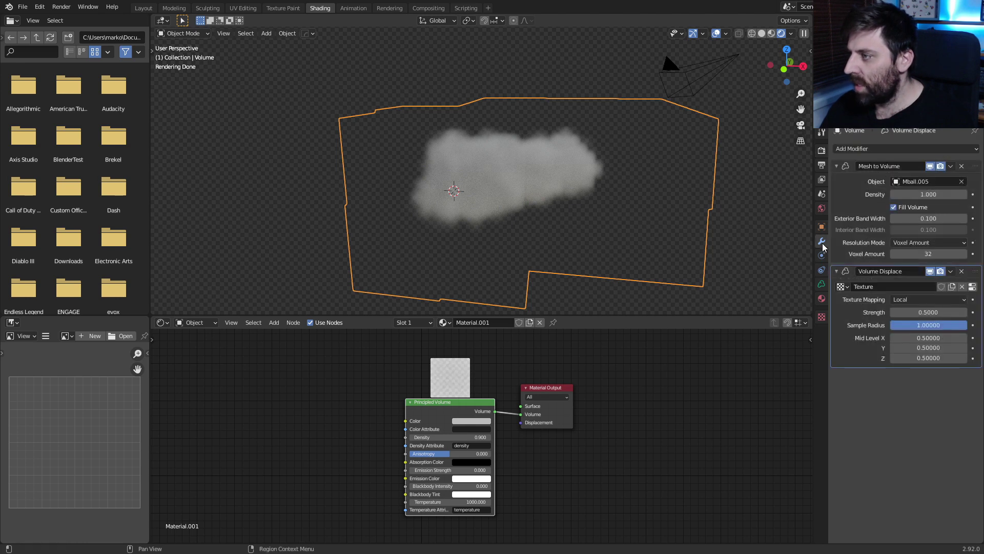
Step: Raise the Mesh to Volume voxel amount from 32 to 128 and inspect the finer cloud from top view
{"action": "left_click", "coordinate": [927, 255]}
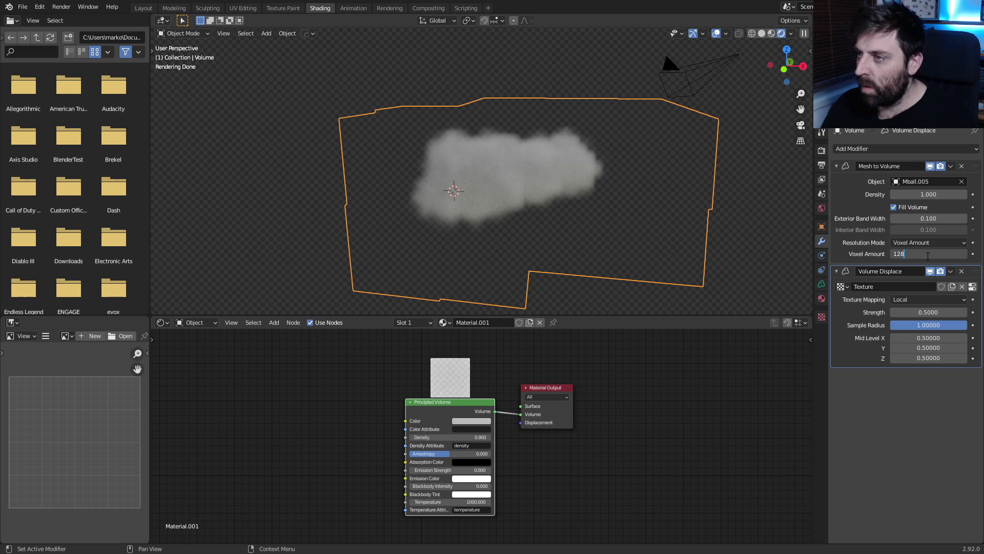
{"action": "key", "text": "Return"}
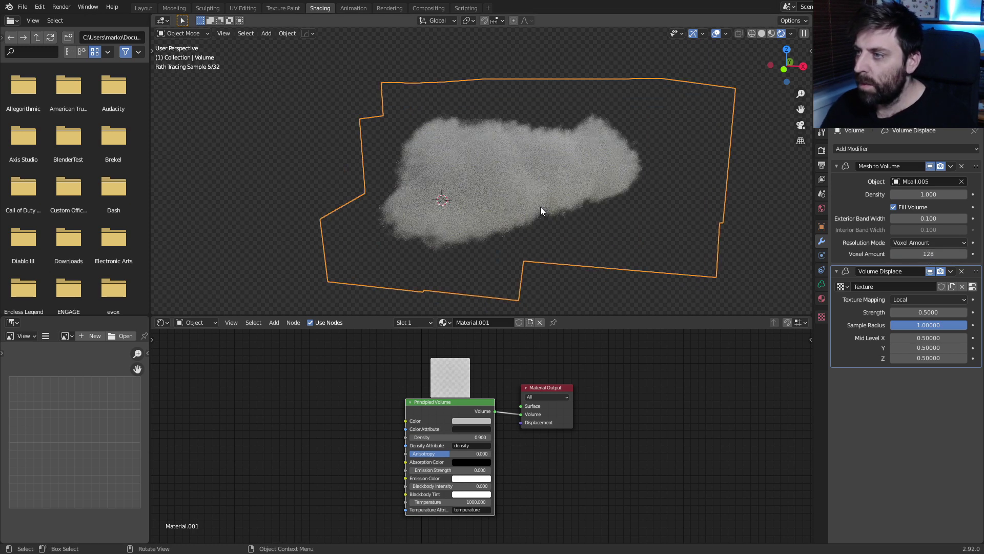
{"action": "mouse_move", "coordinate": [540, 207]}
{"action": "middle_mouse_down"}
{"action": "mouse_move", "coordinate": [549, 222]}
{"action": "mouse_move", "coordinate": [626, 222]}
{"action": "mouse_move", "coordinate": [546, 212]}
{"action": "middle_mouse_up"}
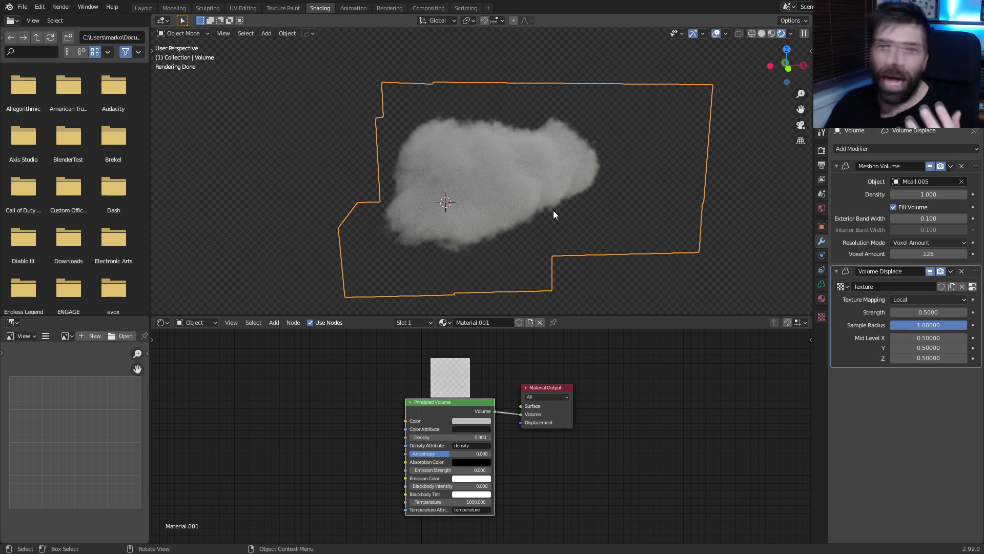
{"action": "key", "text": "KP_7"}
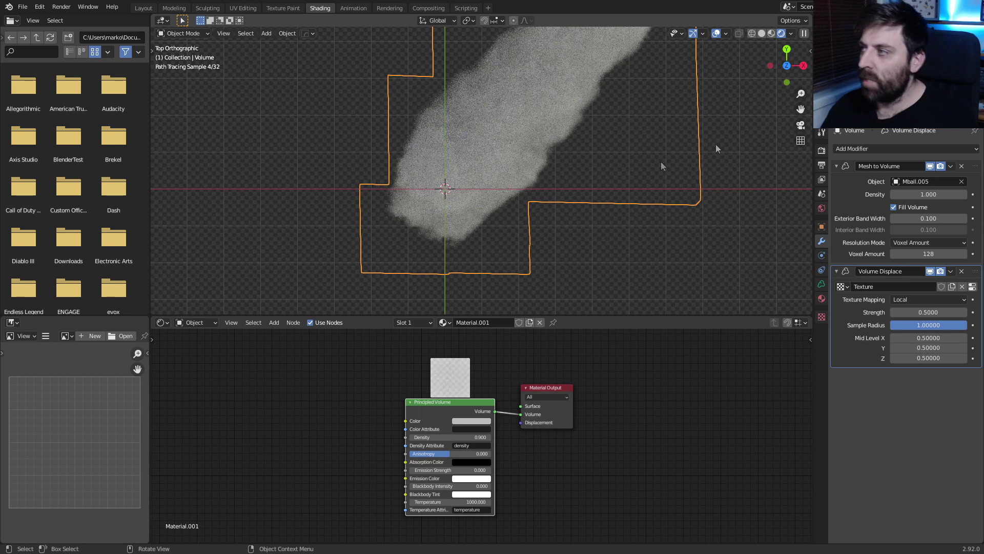
{"action": "scroll", "coordinate": [715, 144], "scroll_direction": "down", "scroll_amount": 2}
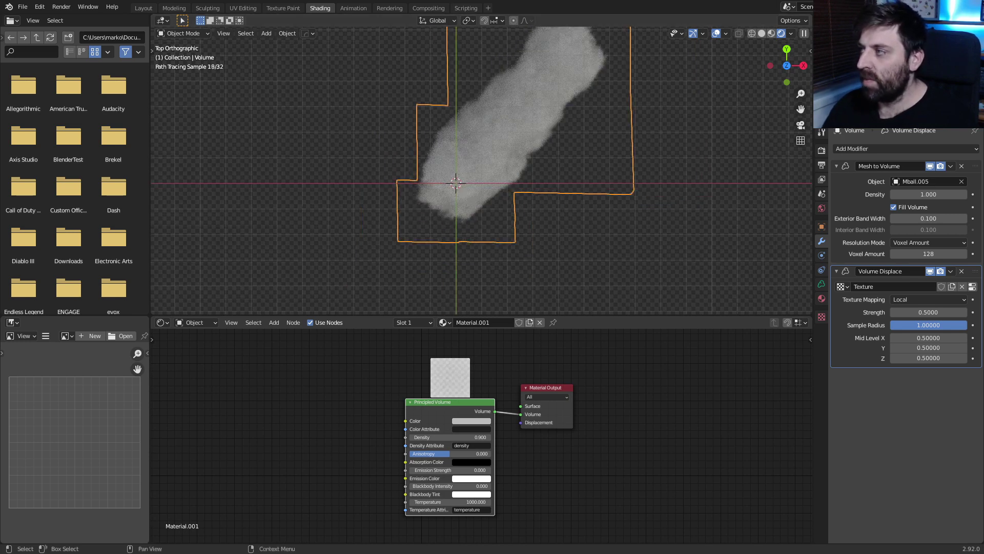
{"action": "left_click", "coordinate": [492, 143], "text": "shift"}
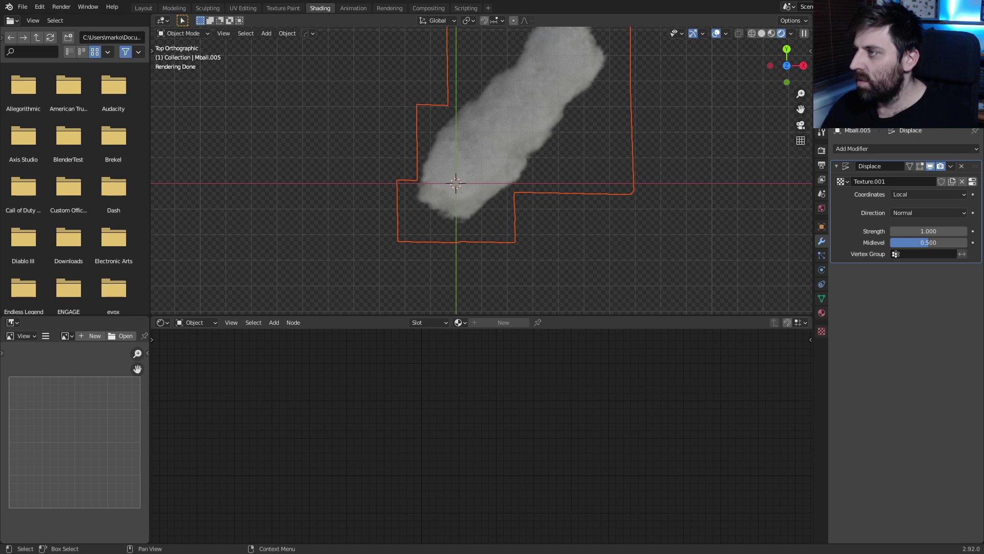
Step: Return to the Layout workspace and select Mball.005 together with the Volume cloud
{"action": "left_click", "coordinate": [144, 8]}
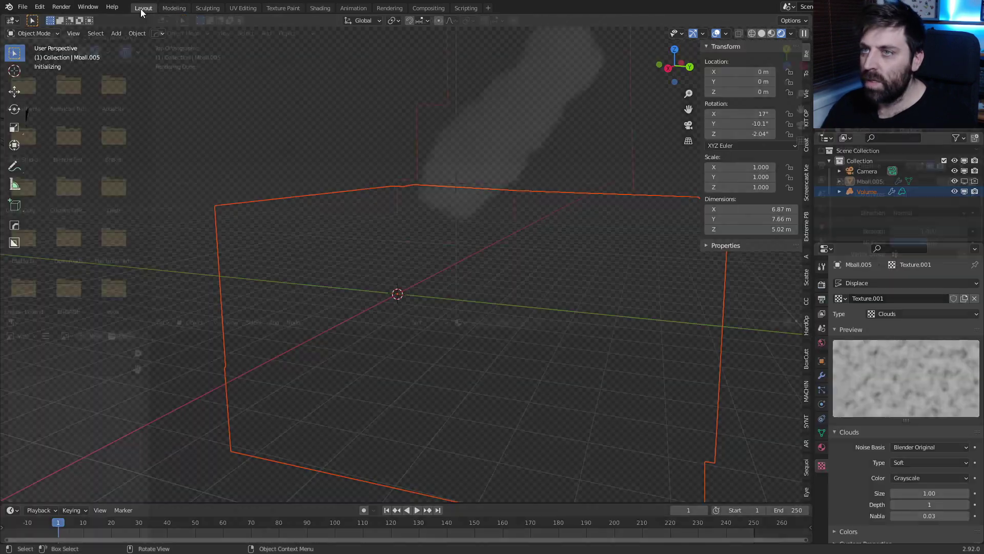
{"action": "left_click", "coordinate": [964, 181]}
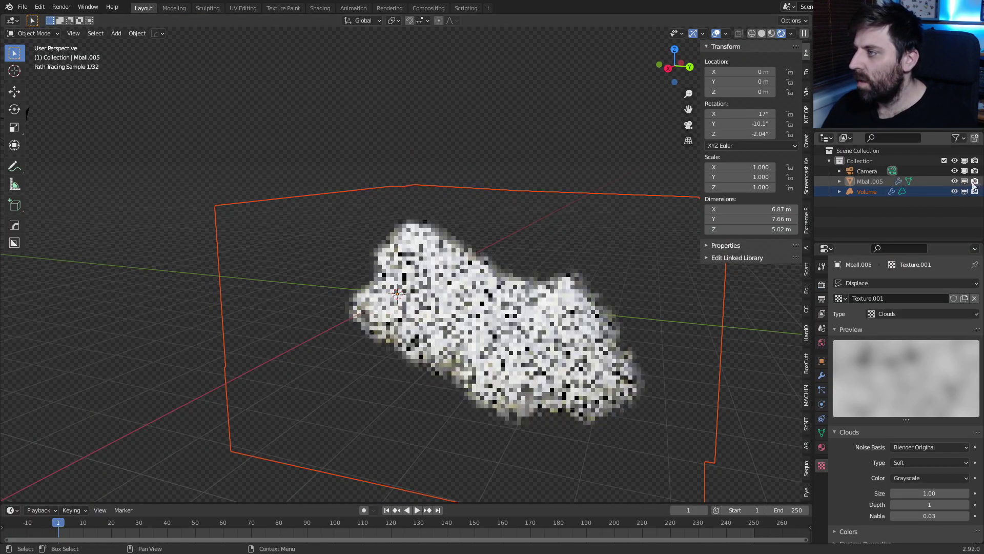
{"action": "left_click", "coordinate": [866, 191], "text": "ctrl"}
{"action": "scroll", "coordinate": [592, 300], "scroll_direction": "down", "scroll_amount": 4}
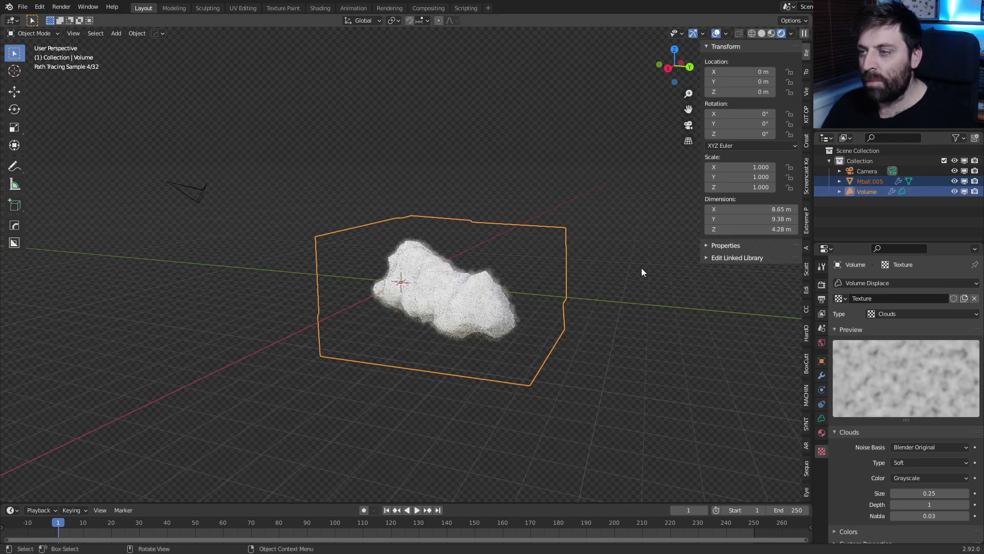
Step: Duplicate the cloud with its metaball and turn the copy -32° around Z
{"action": "key", "text": "shift+d"}
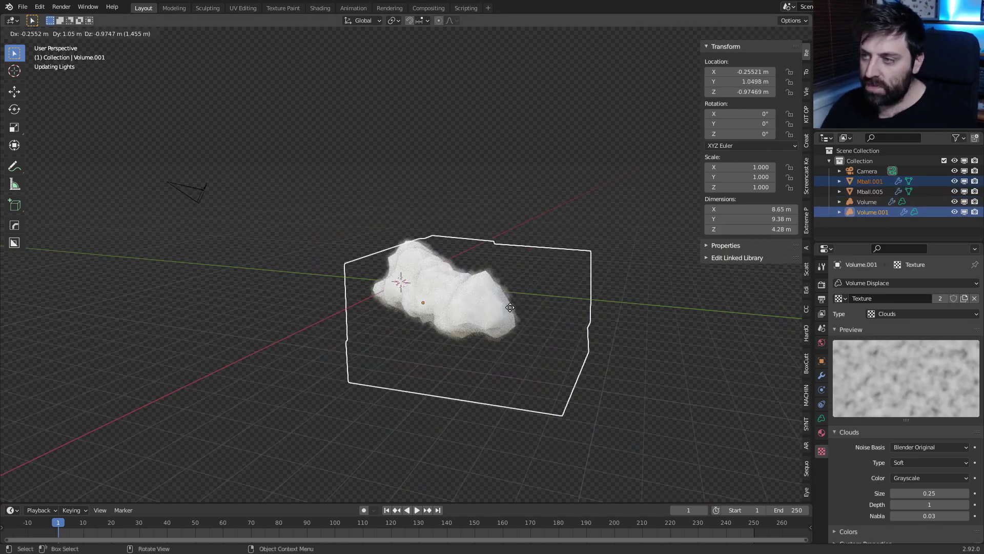
{"action": "right_click", "coordinate": [562, 309]}
{"action": "type", "text": "rz32"}
{"action": "key", "text": "Return"}
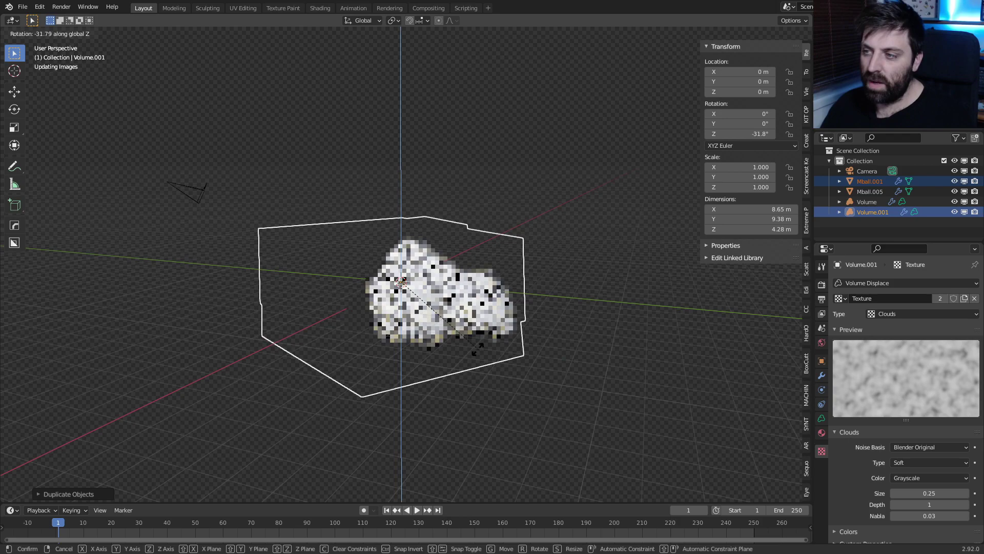
Step: Enlarge the copy about 2.9 times, flatten it to Z scale 0.888 and lower it to Z -4.9 m
{"action": "key", "text": "s"}
{"action": "left_click", "coordinate": [545, 295]}
{"action": "key", "text": "s"}
{"action": "key", "text": "z"}
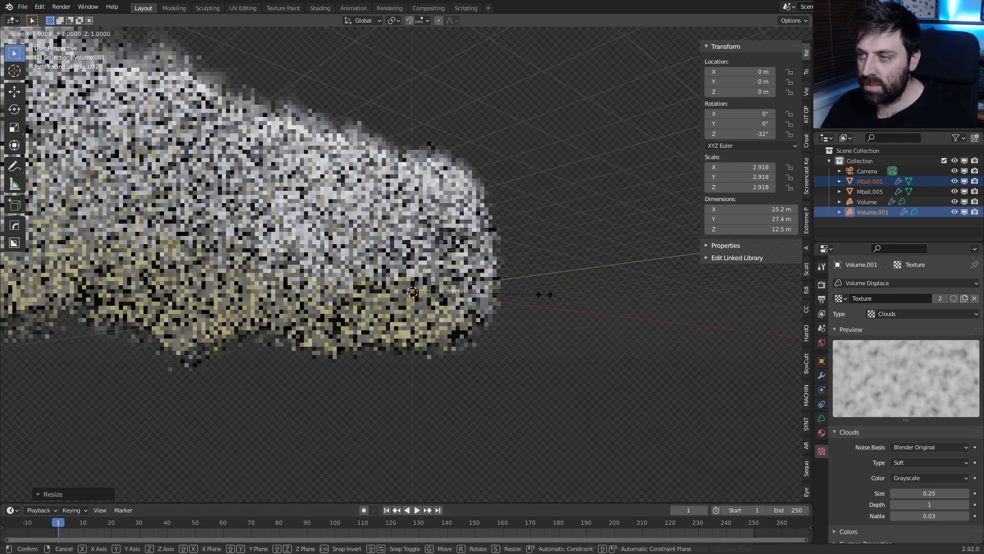
{"action": "left_click", "coordinate": [441, 261]}
{"action": "key", "text": "g"}
{"action": "key", "text": "z"}
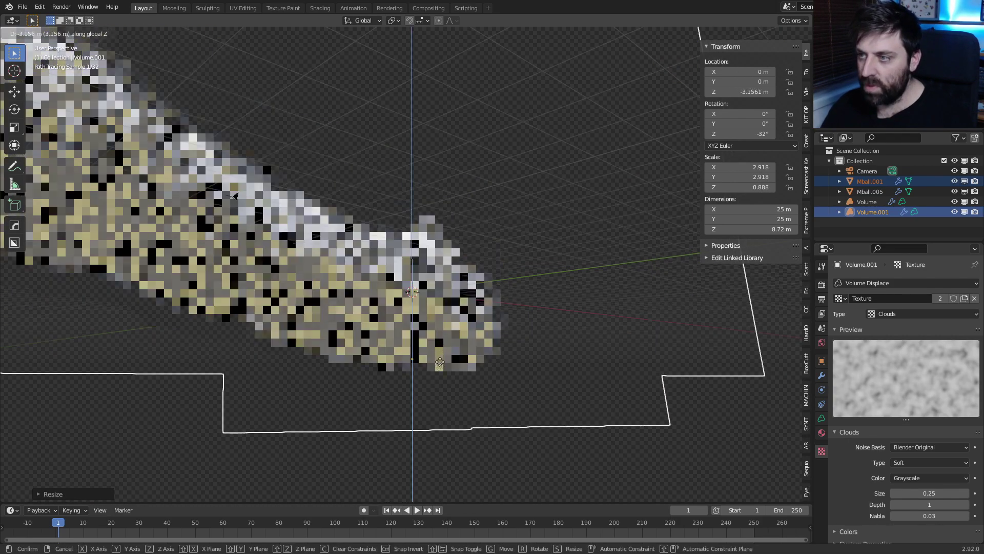
{"action": "left_click", "coordinate": [441, 308]}
Step: From top view, duplicate the flattened cloud again and place the third cloud toward the upper right
{"action": "middle_click_drag", "start_coordinate": [441, 307], "coordinate": [422, 360]}
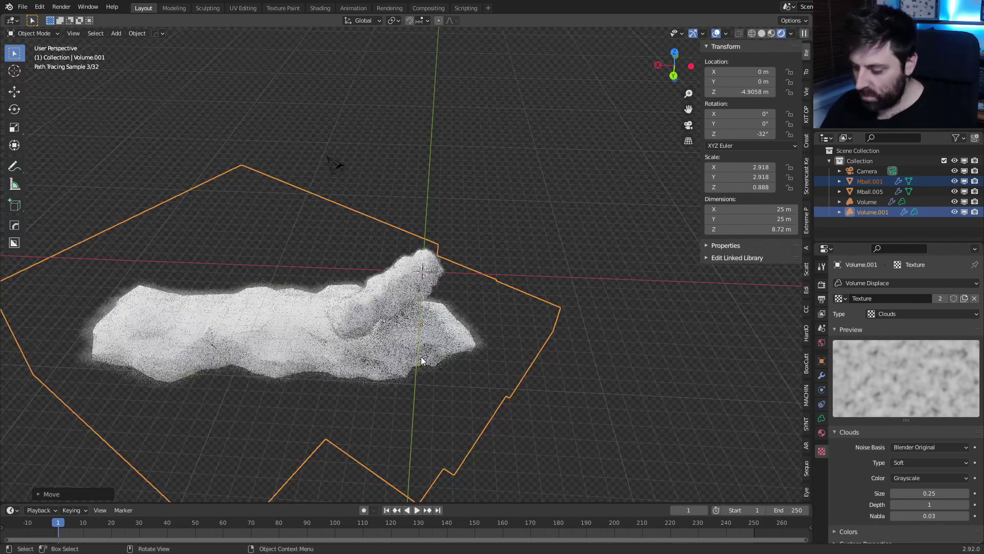
{"action": "key", "text": "KP_7"}
{"action": "scroll", "coordinate": [461, 348], "scroll_direction": "down", "scroll_amount": 2}
{"action": "key", "text": "shift+d"}
{"action": "left_click", "coordinate": [580, 127]}
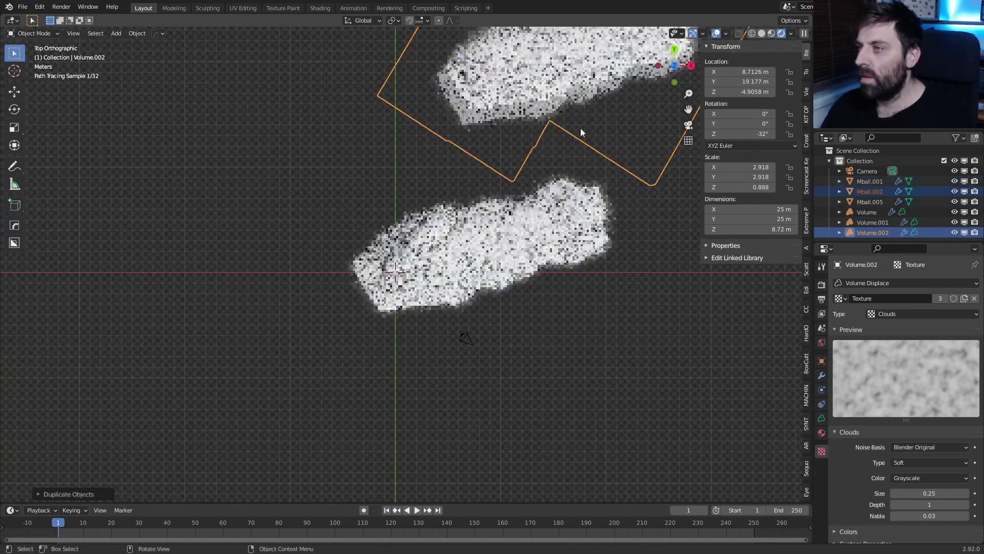
{"action": "middle_click_drag", "start_coordinate": [580, 127], "coordinate": [415, 232], "text": "shift"}
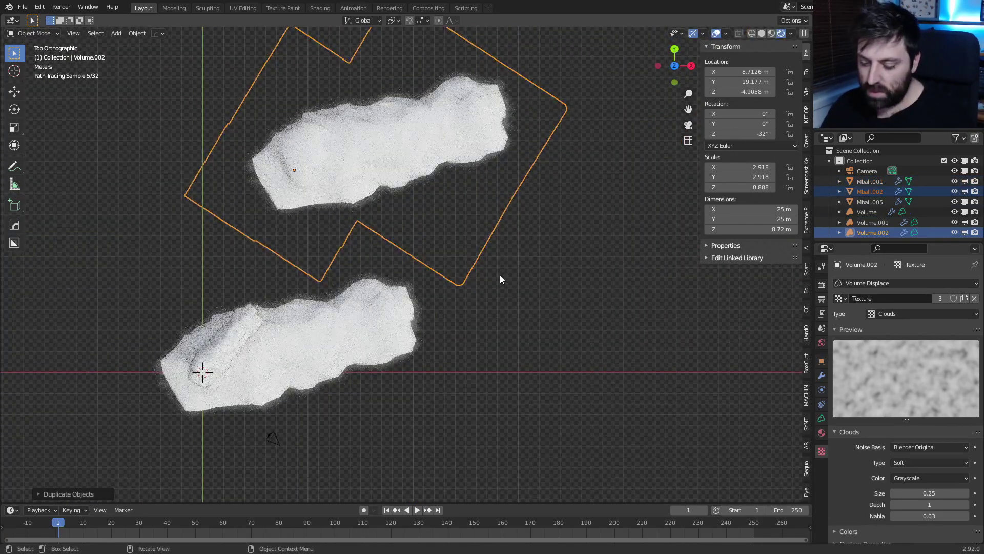
Step: Enlarge Volume.002 and rotate it about -77.4° so it lies alongside the other cloud
{"action": "key", "text": "s"}
{"action": "left_click", "coordinate": [570, 311]}
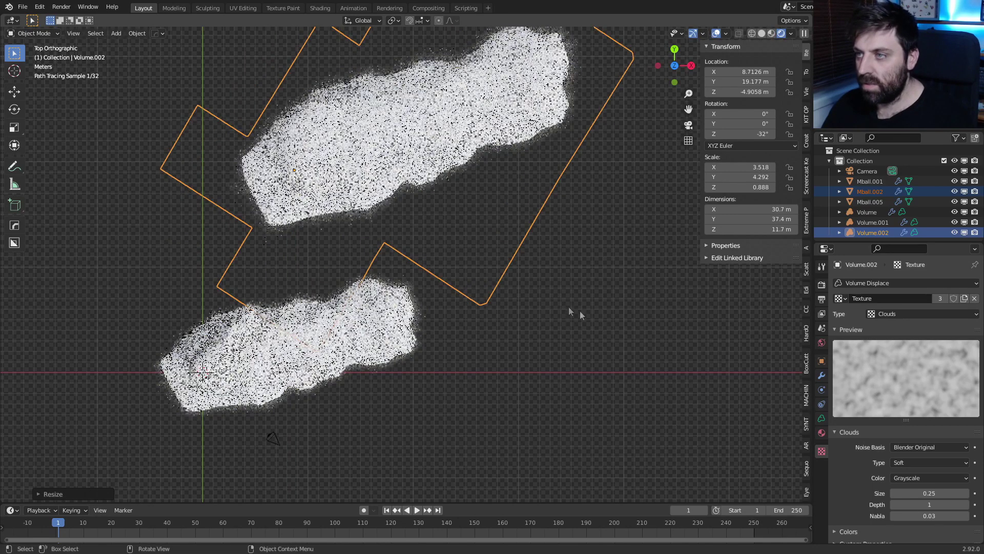
{"action": "key", "text": "r"}
{"action": "left_click", "coordinate": [368, 328]}
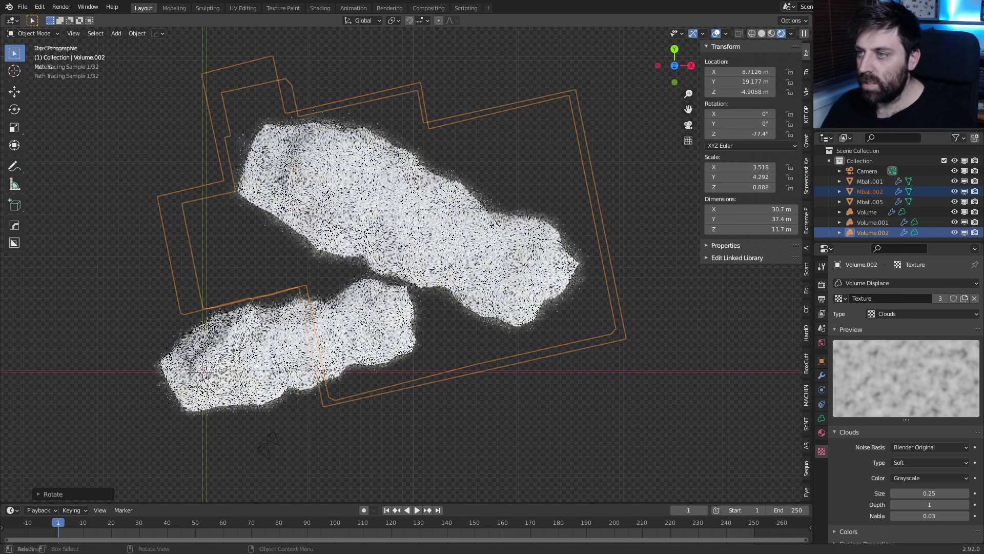
{"action": "middle_click_drag", "start_coordinate": [368, 328], "coordinate": [405, 274]}
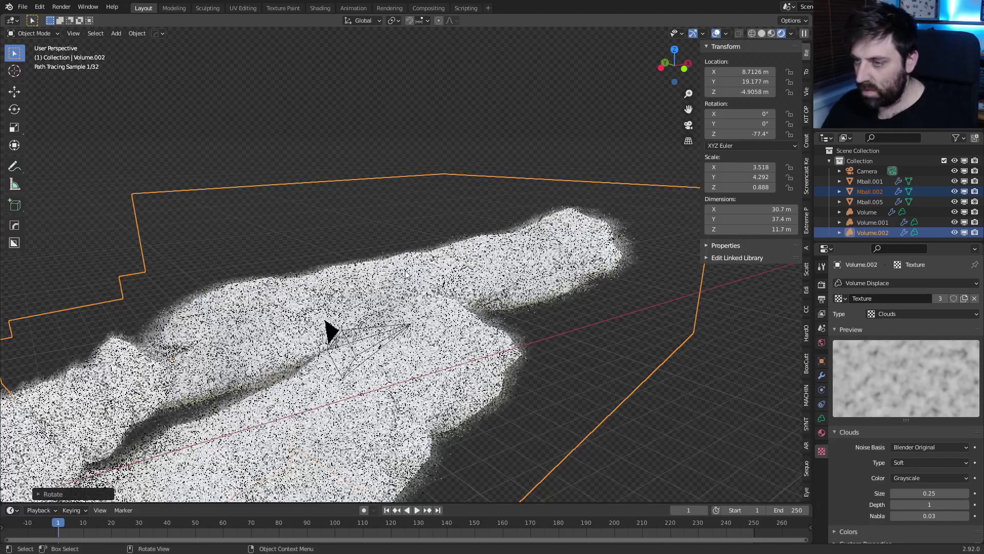
Step: Hide Mball.001, Mball.002 and Mball.005, then select the Volume cloud, leaving it in place
{"action": "left_click", "coordinate": [332, 332]}
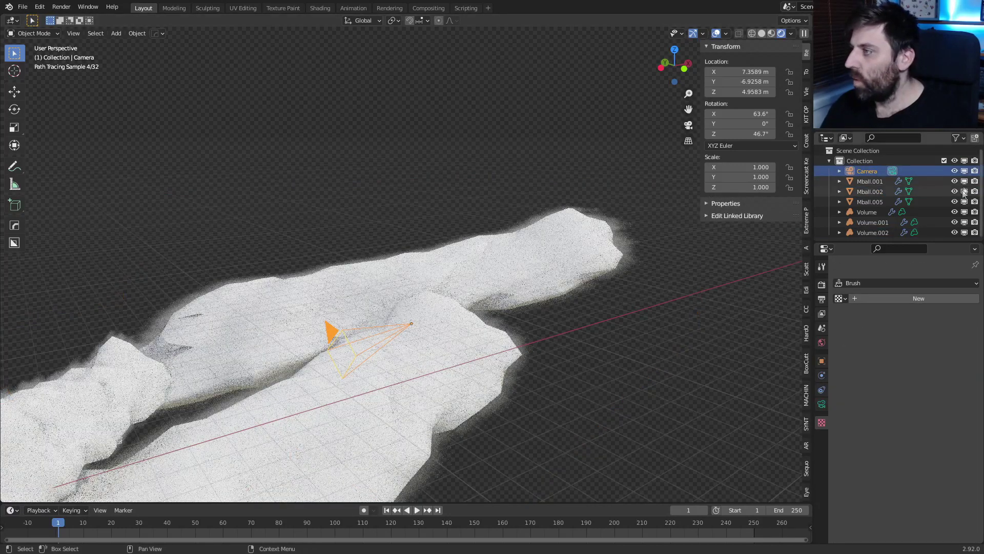
{"action": "left_click_drag", "start_coordinate": [954, 181], "coordinate": [955, 202]}
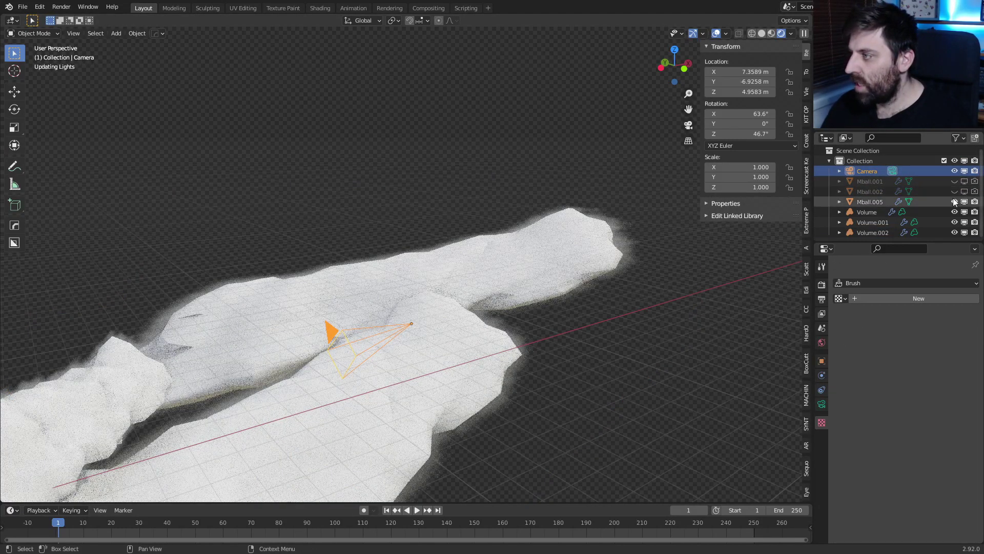
{"action": "middle_click_drag", "start_coordinate": [462, 328], "coordinate": [507, 335]}
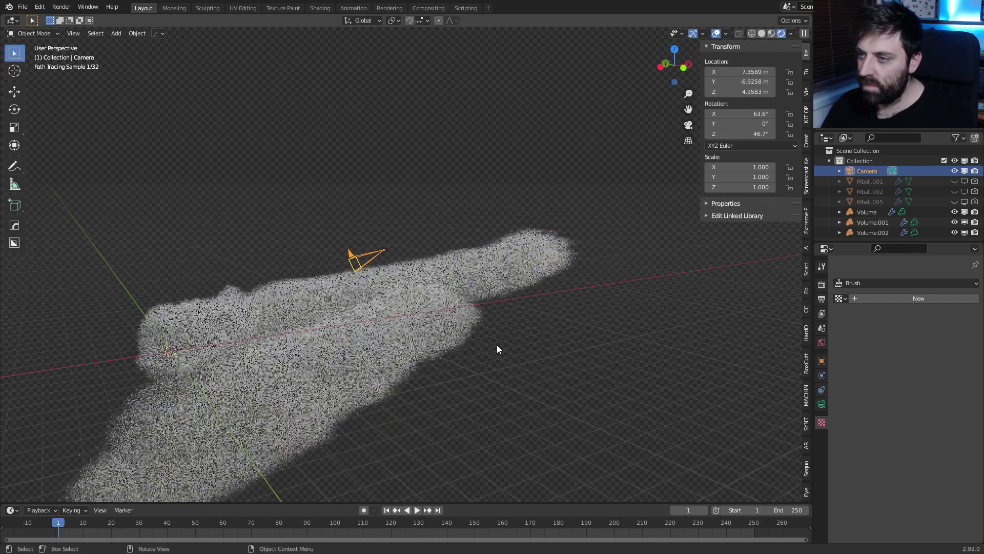
{"action": "left_click", "coordinate": [235, 307]}
{"action": "left_click", "coordinate": [232, 309]}
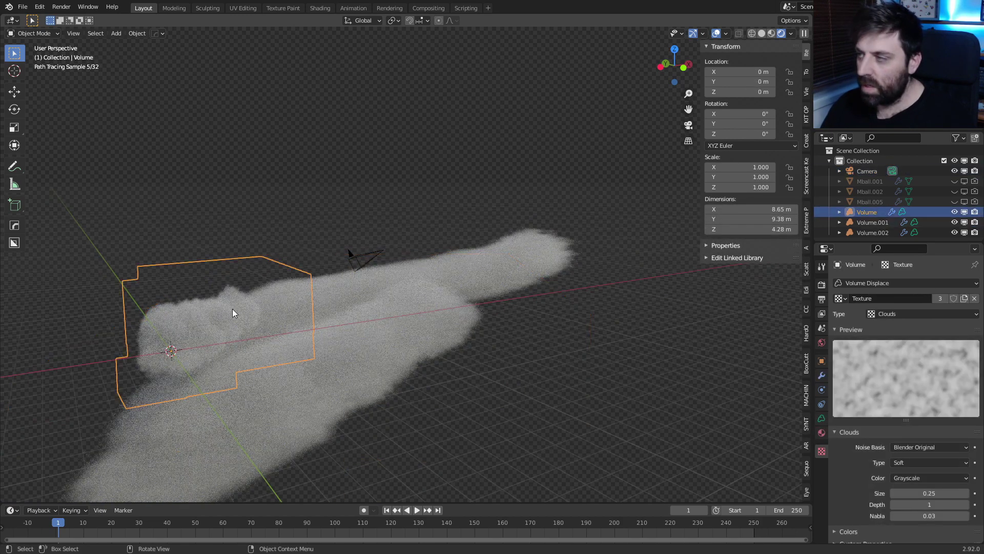
{"action": "key", "text": "g"}
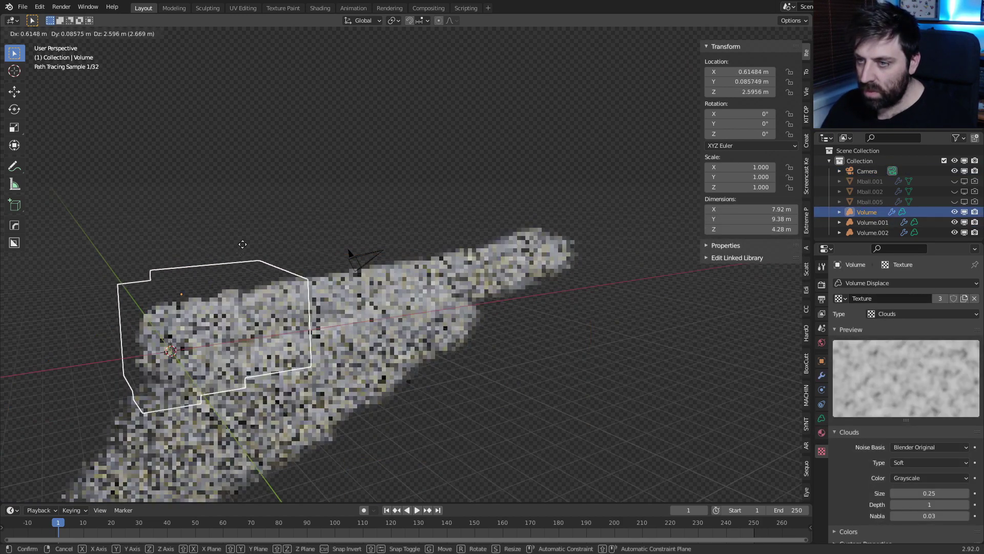
{"action": "right_click", "coordinate": [281, 162]}
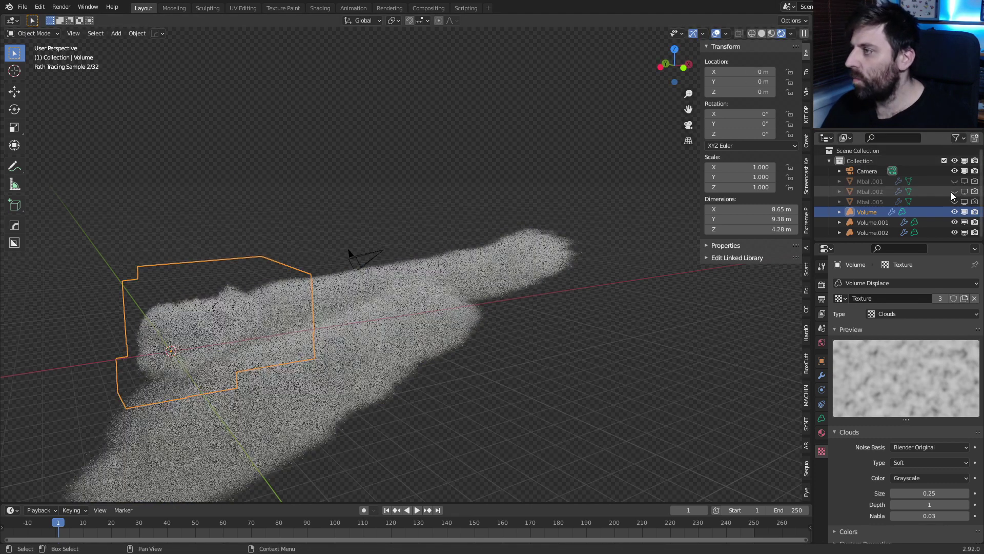
Step: Unhide Mball.001 and move it to a new location
{"action": "left_click", "coordinate": [964, 181]}
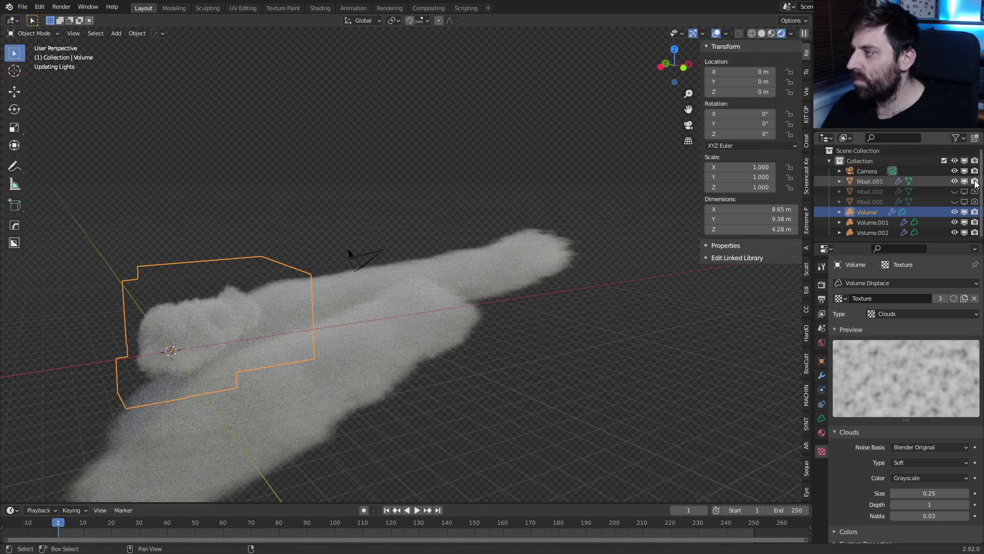
{"action": "left_click", "coordinate": [876, 181]}
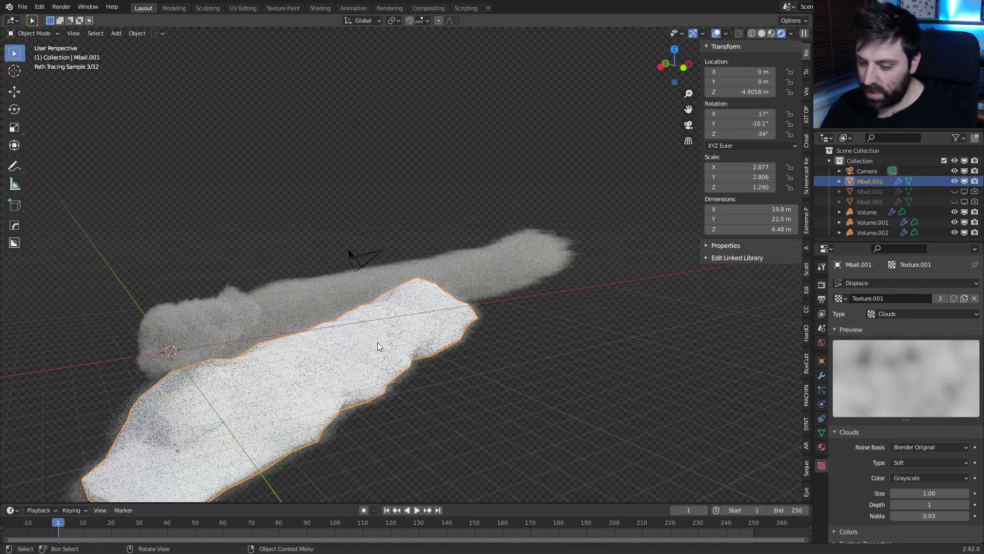
{"action": "key", "text": "g"}
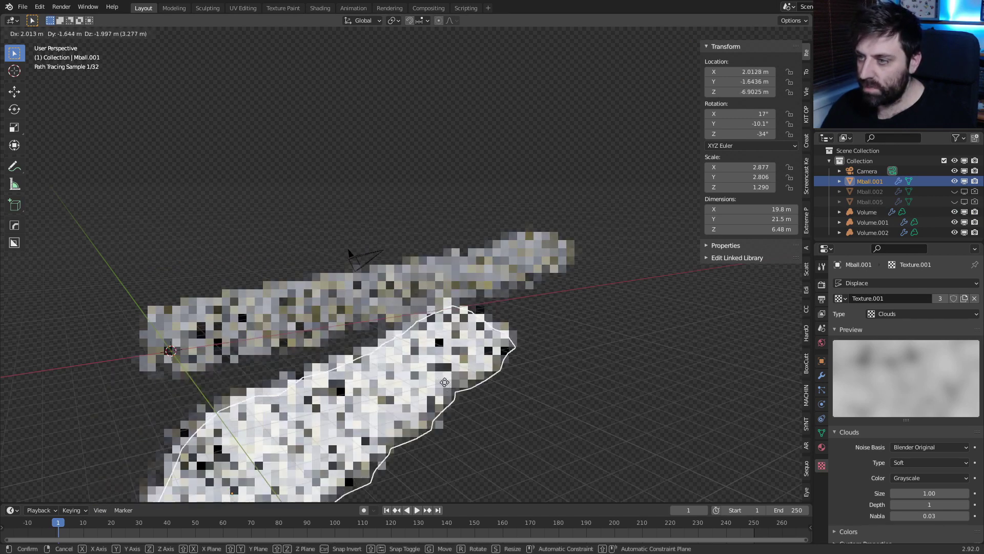
{"action": "left_click", "coordinate": [485, 390]}
Step: Unhide Mball.002 and Mball.005, moving Mball.005 up to about Z 5.92 m above the other clouds
{"action": "left_click", "coordinate": [965, 192]}
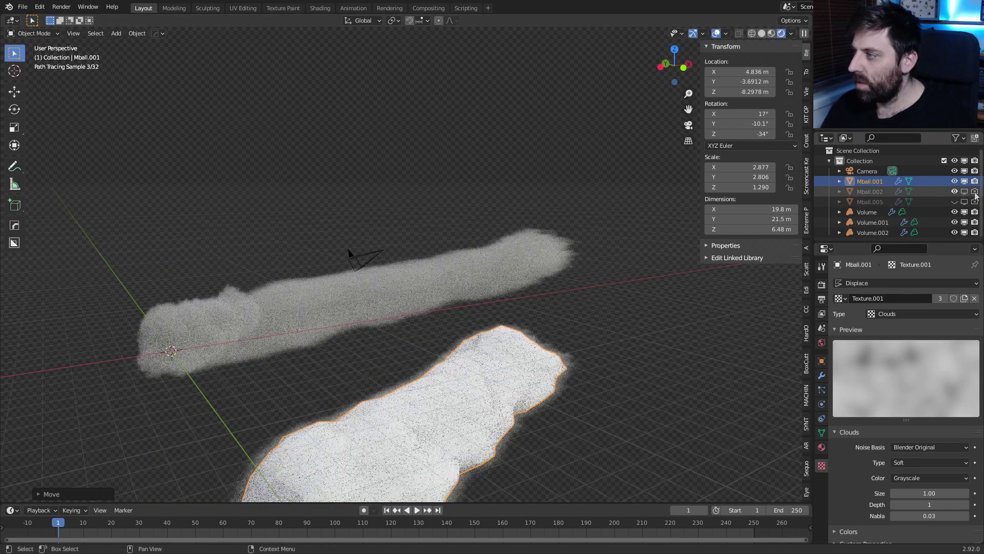
{"action": "left_click", "coordinate": [870, 202]}
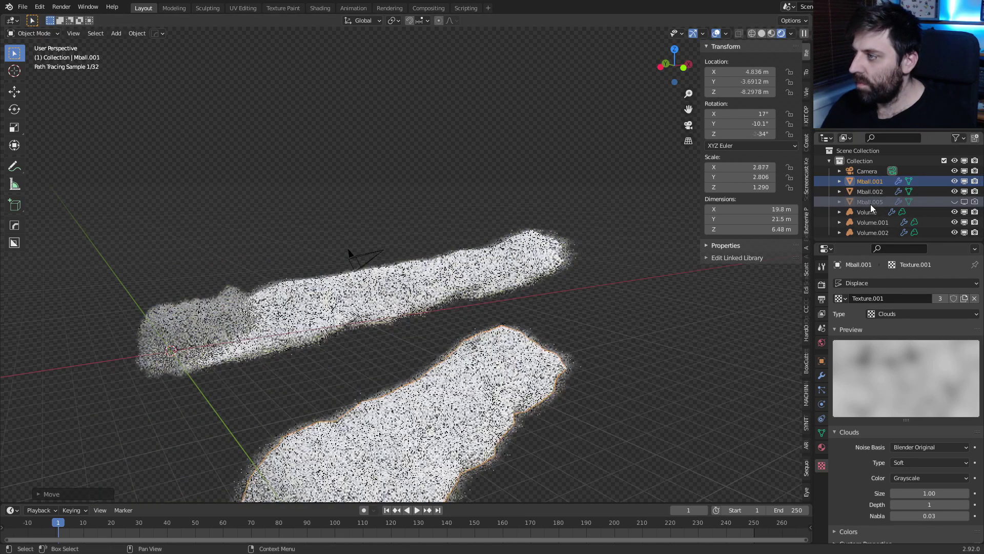
{"action": "left_click", "coordinate": [955, 202]}
{"action": "key", "text": "g"}
{"action": "left_click", "coordinate": [550, 221]}
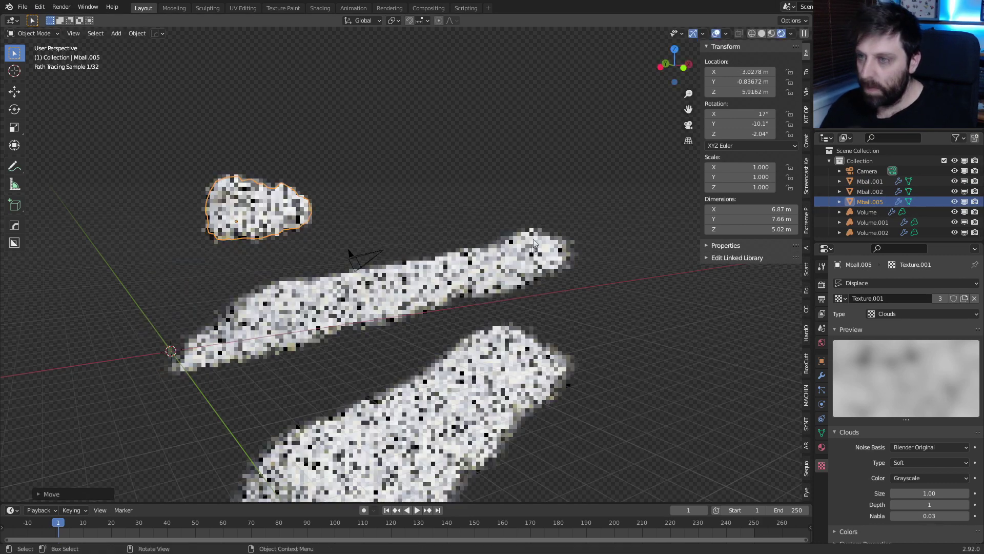
Step: Hide the three metaballs again and select the small floating cloud
{"action": "left_click", "coordinate": [955, 202]}
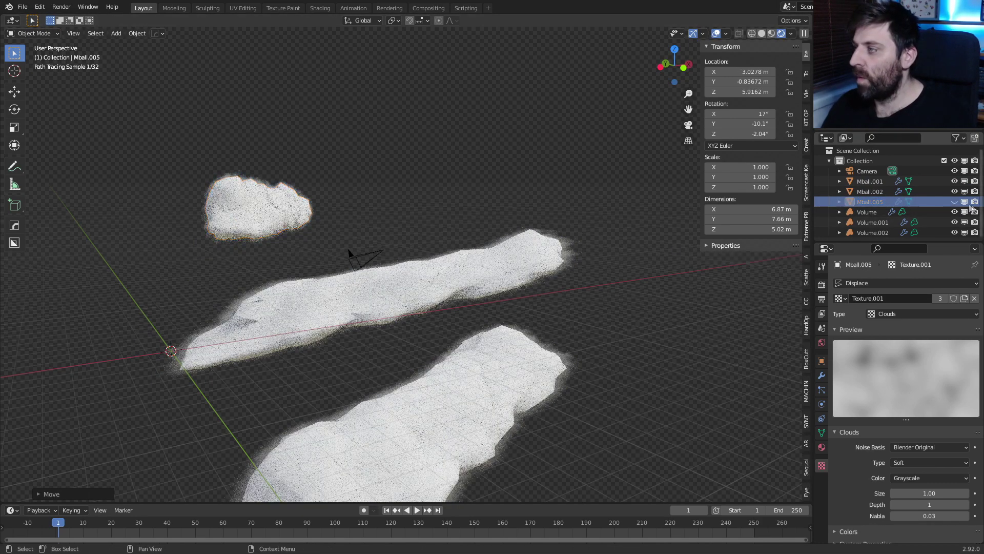
{"action": "left_click", "coordinate": [955, 191]}
{"action": "left_click", "coordinate": [954, 181]}
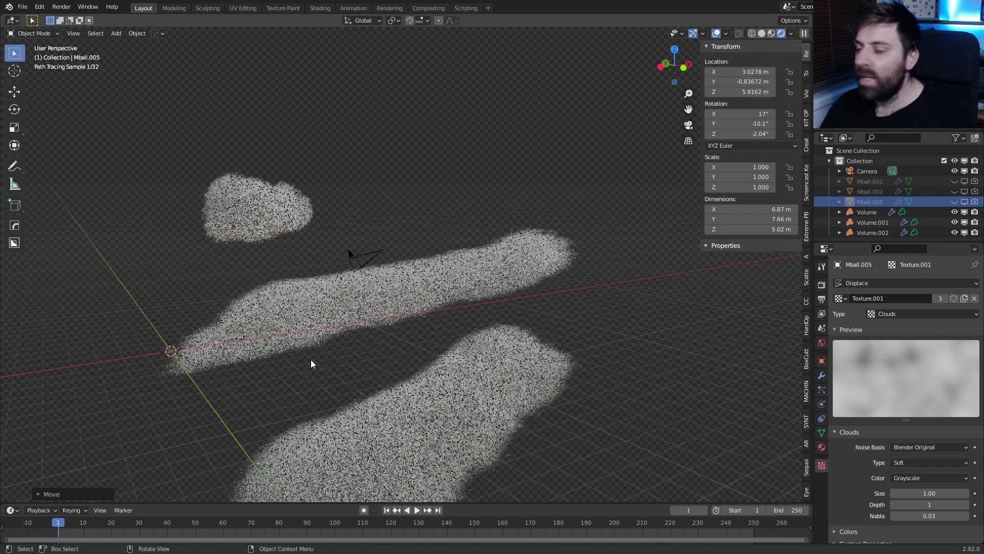
{"action": "scroll", "coordinate": [310, 359], "scroll_direction": "down", "scroll_amount": 2}
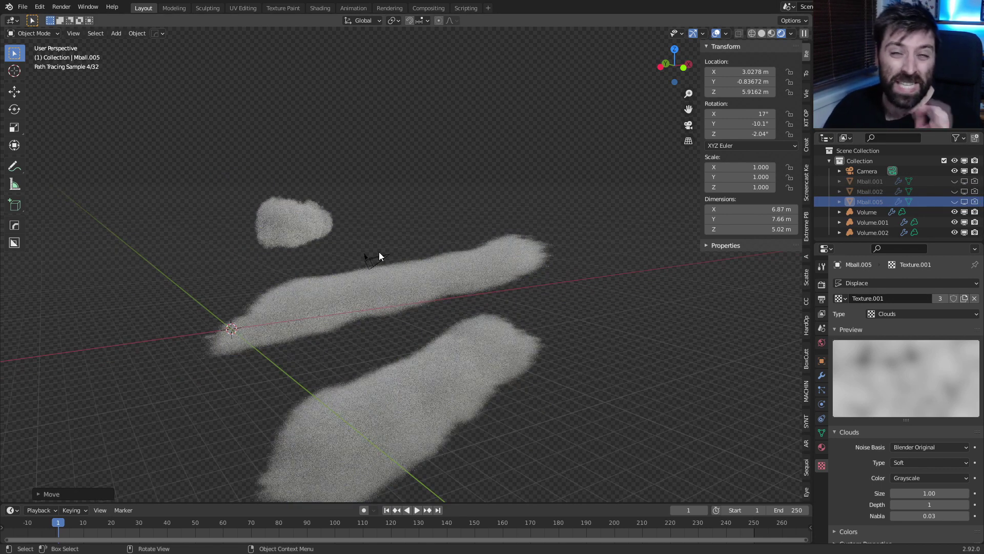
{"action": "left_click", "coordinate": [315, 219]}
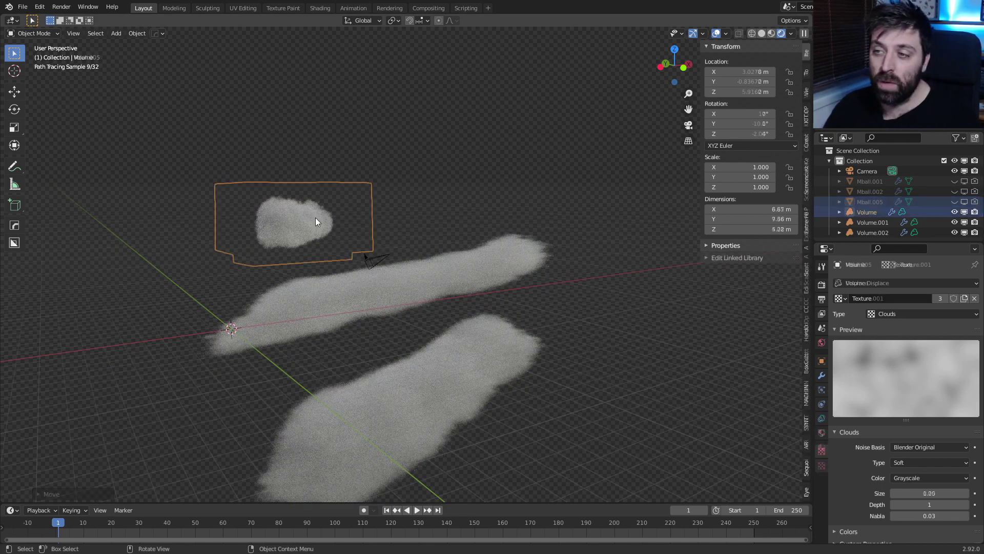
{"action": "left_click", "coordinate": [388, 256]}
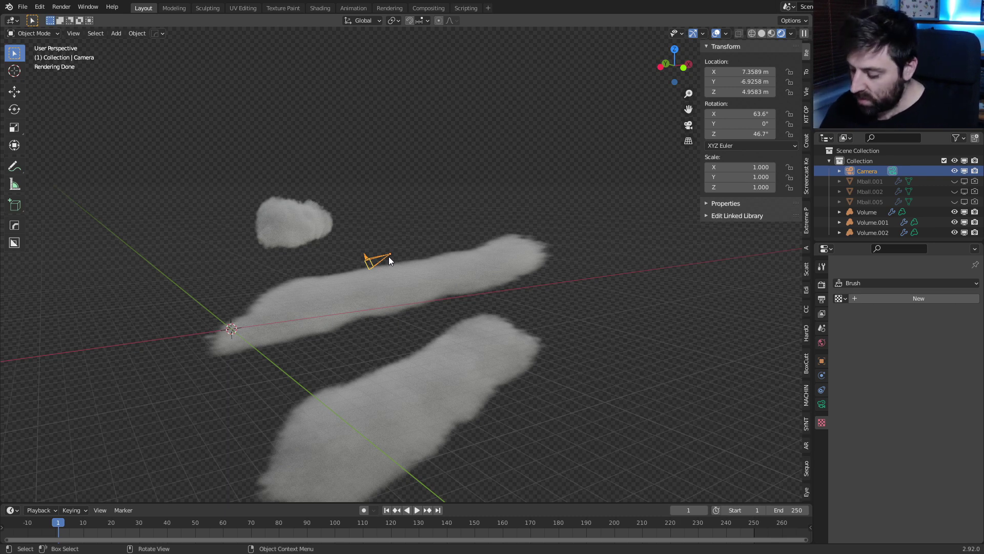
Step: Look through the camera, tilt it level on its local X axis and reposition it
{"action": "key", "text": "KP_0"}
{"action": "key", "text": "r"}
{"action": "key", "text": "x"}
{"action": "key", "text": "x"}
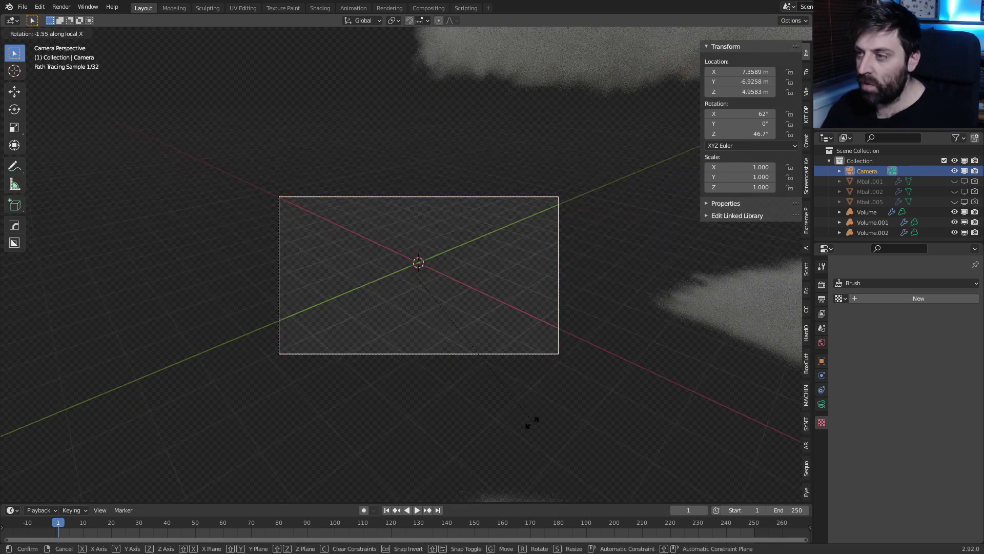
{"action": "left_click", "coordinate": [536, 312]}
{"action": "key", "text": "g"}
{"action": "left_click", "coordinate": [700, 316]}
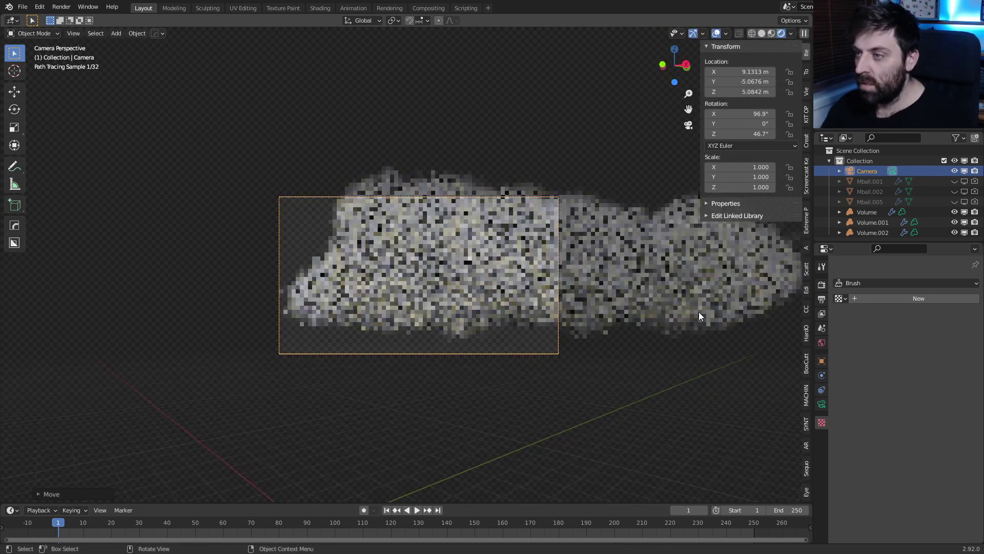
Step: Turn the camera toward the small cloud and dolly it back to about X 13.9, Y -12.2, Z 4.05 m
{"action": "key", "text": "r"}
{"action": "key", "text": "z"}
{"action": "left_click", "coordinate": [594, 295]}
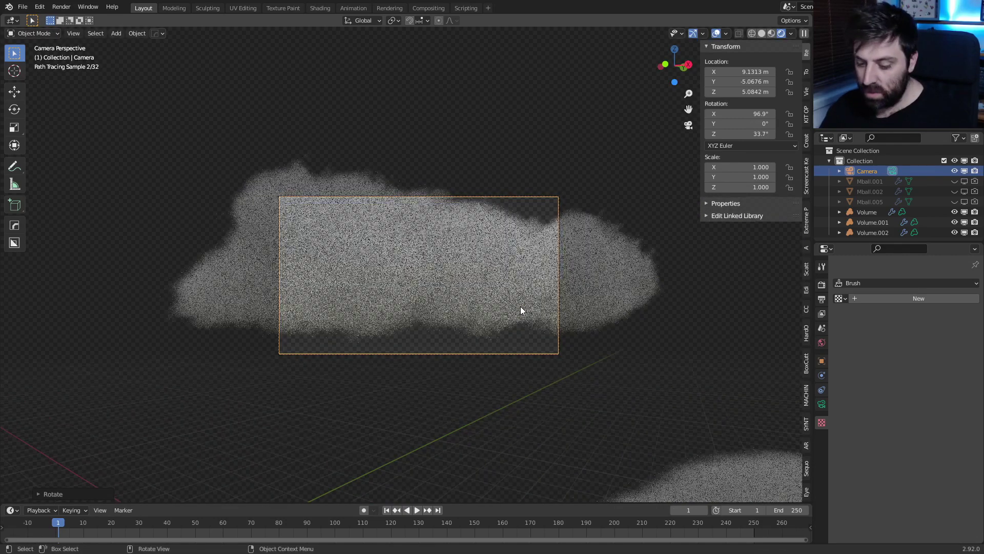
{"action": "key", "text": "g"}
{"action": "key", "text": "z"}
{"action": "key", "text": "z"}
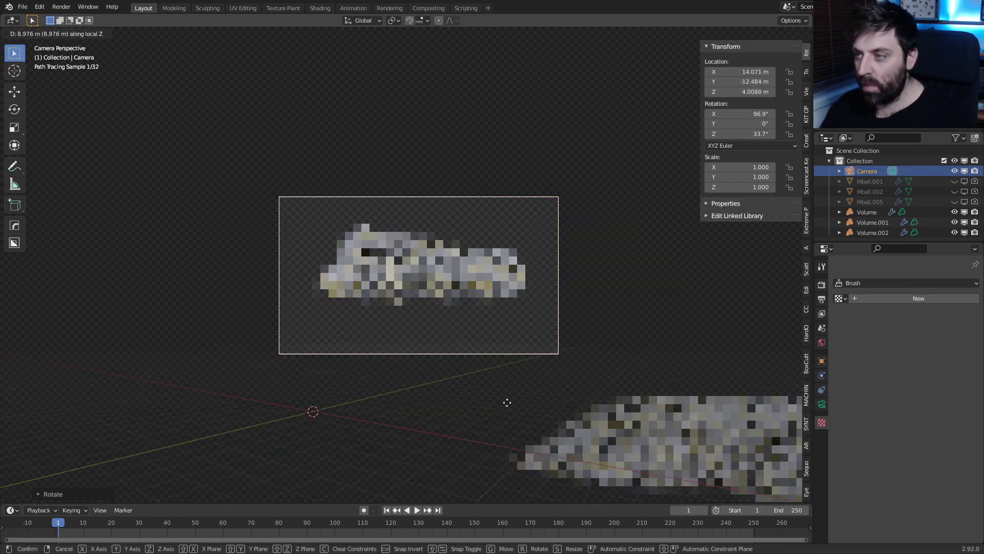
{"action": "left_click", "coordinate": [507, 402]}
{"action": "left_click", "coordinate": [822, 284]}
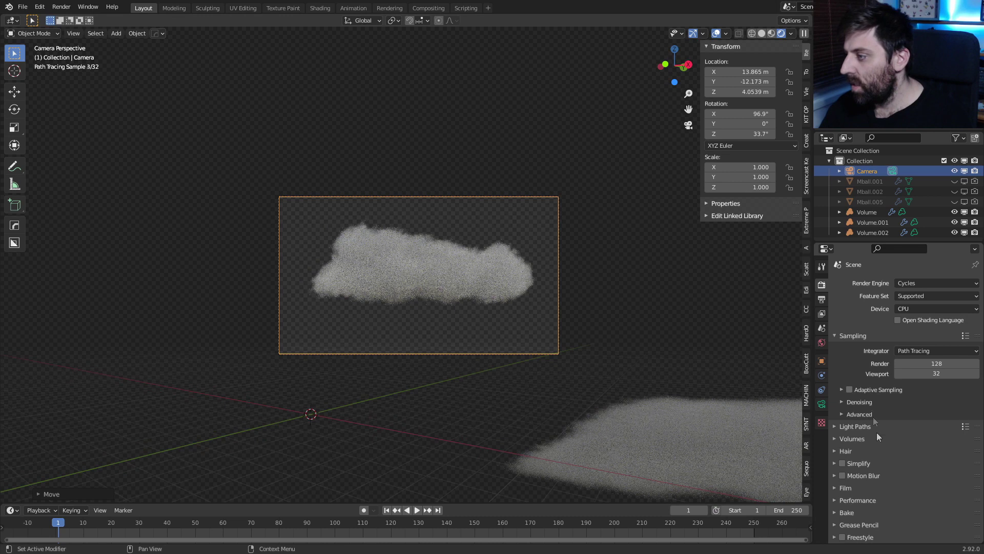
Step: Switch Cycles to GPU Compute, set tiles to 512 px and render the camera view with F12
{"action": "left_click", "coordinate": [923, 309]}
{"action": "left_click", "coordinate": [917, 323]}
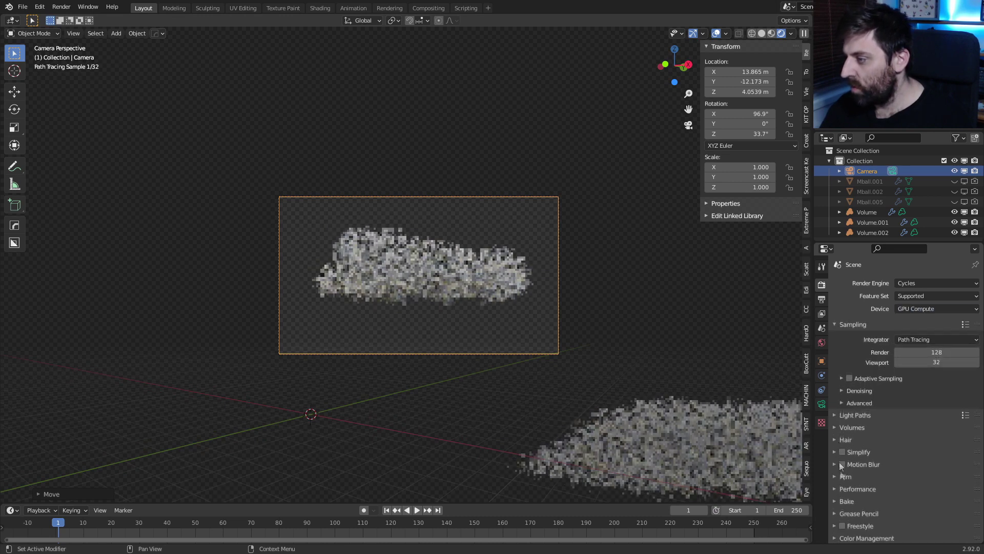
{"action": "left_click", "coordinate": [846, 488]}
{"action": "scroll", "coordinate": [851, 487], "scroll_direction": "down", "scroll_amount": 3}
{"action": "left_click", "coordinate": [938, 500]}
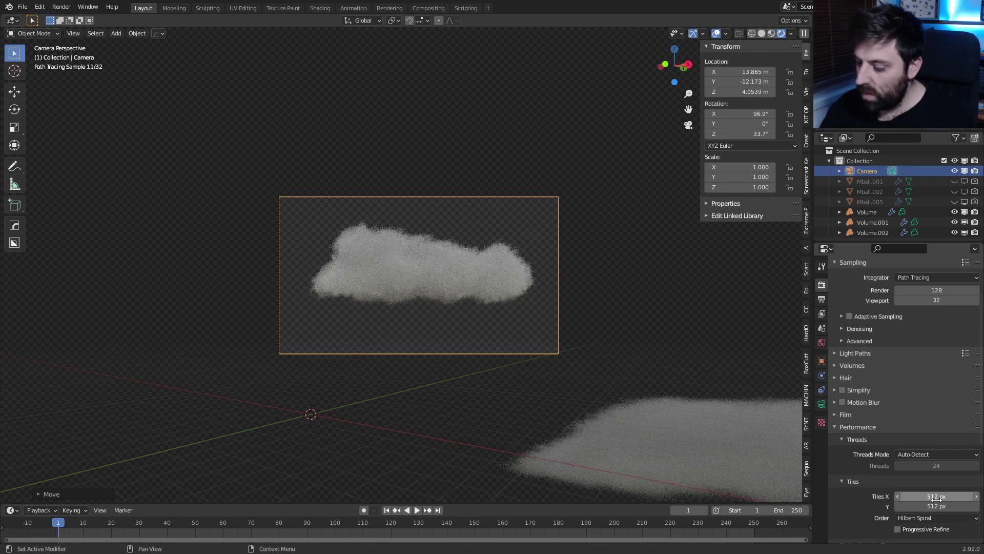
{"action": "key", "text": "F12"}
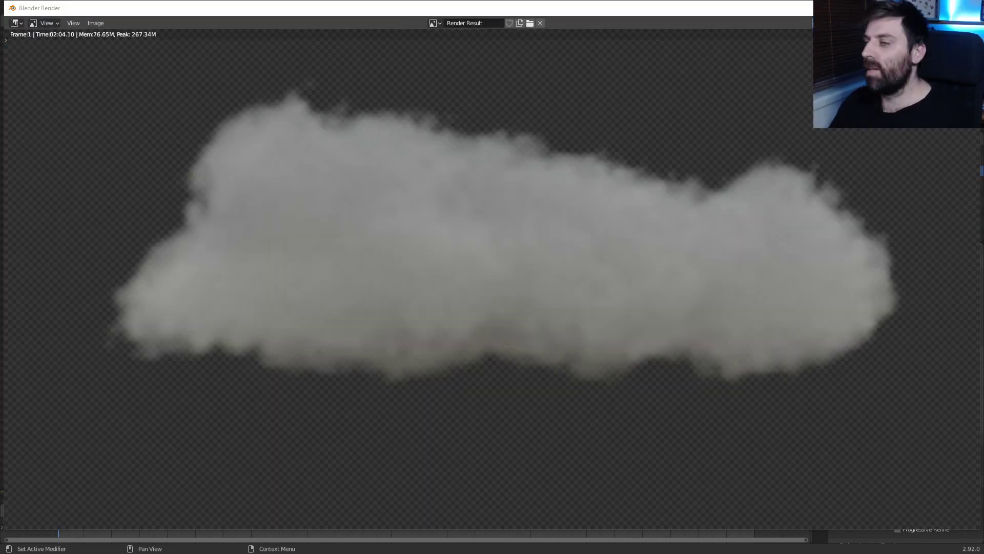
Step: Zoom out in the render window to review the finished cloud render
{"action": "scroll", "coordinate": [720, 335], "scroll_direction": "down", "scroll_amount": 1}
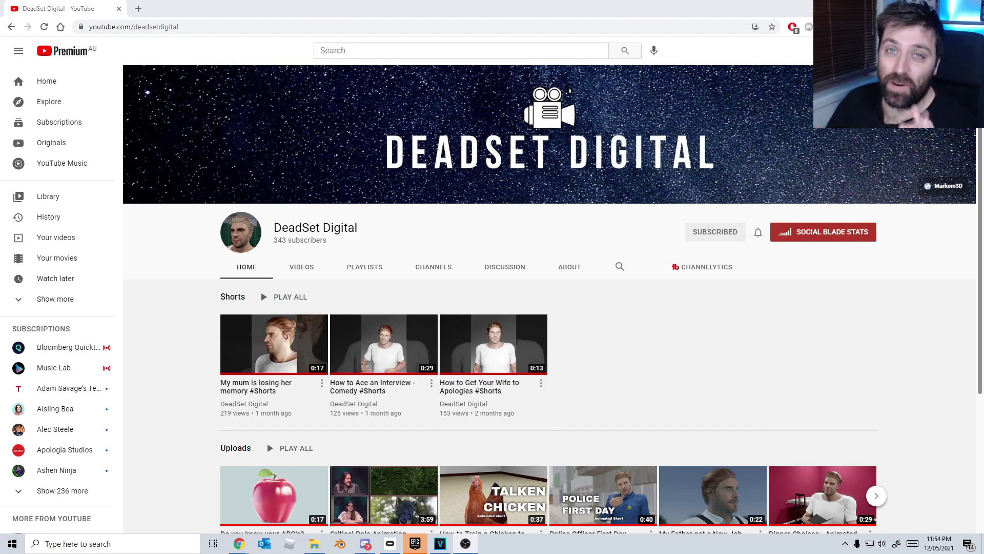
{"action": "scroll", "coordinate": [391, 450], "scroll_direction": "down", "scroll_amount": 3}
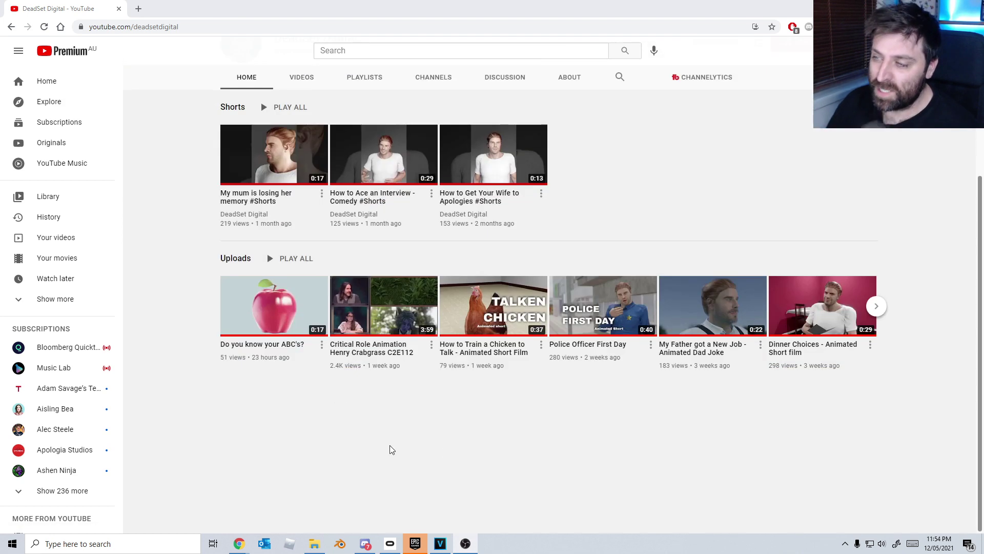